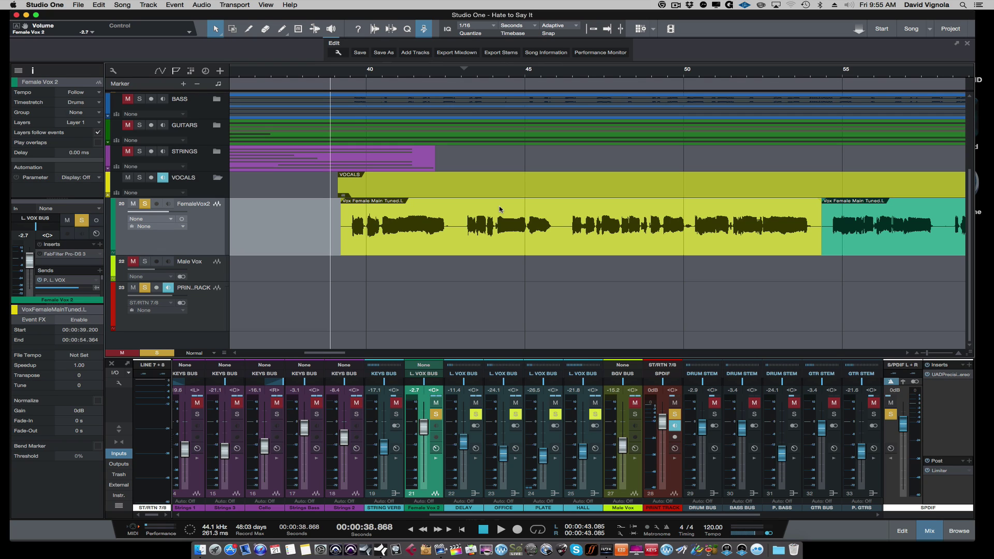
# Step: Select the lead vocal event and briefly open, then close, the Pro-DS de-esser on Female Vox 2
pyautogui.click(407, 240)
pyautogui.click(435, 459)
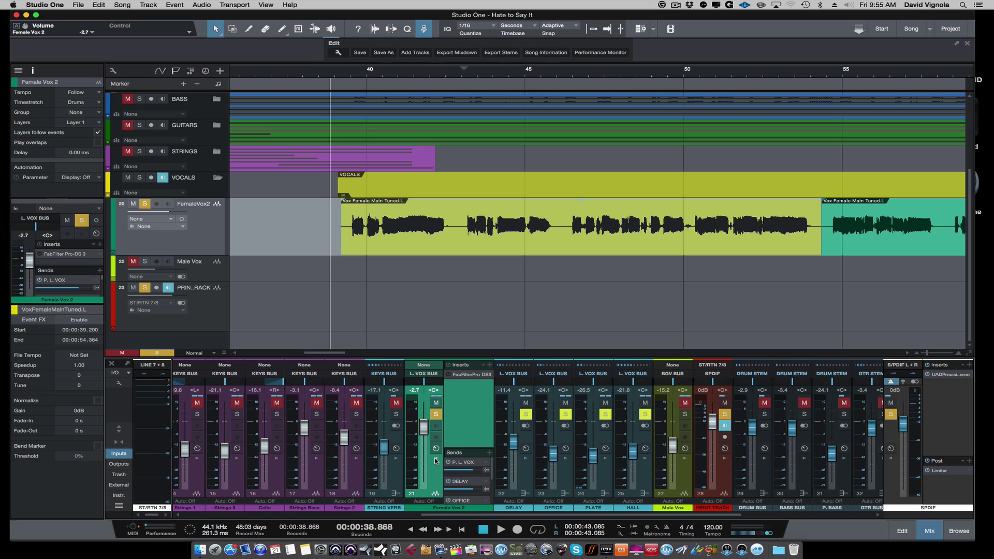
pyautogui.click(463, 375)
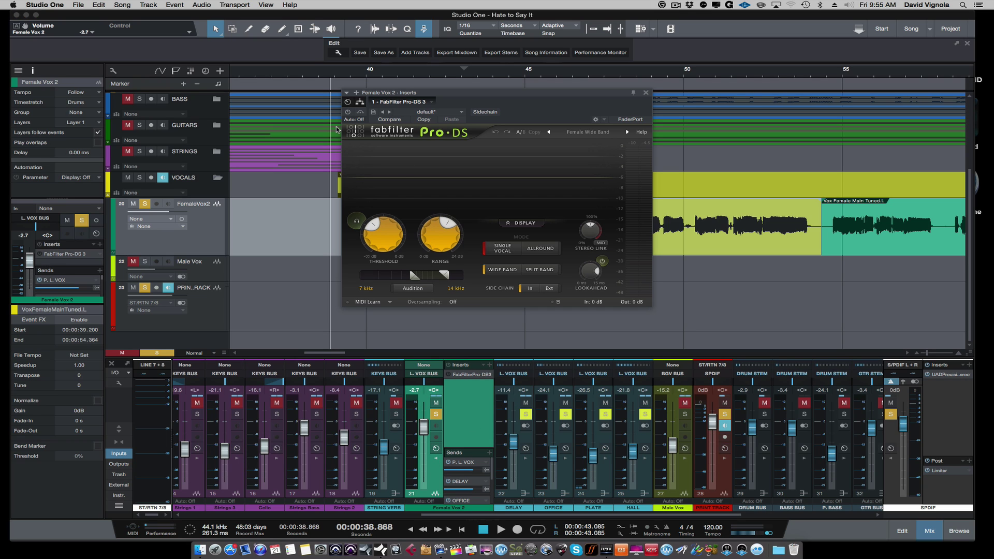
pyautogui.click(646, 94)
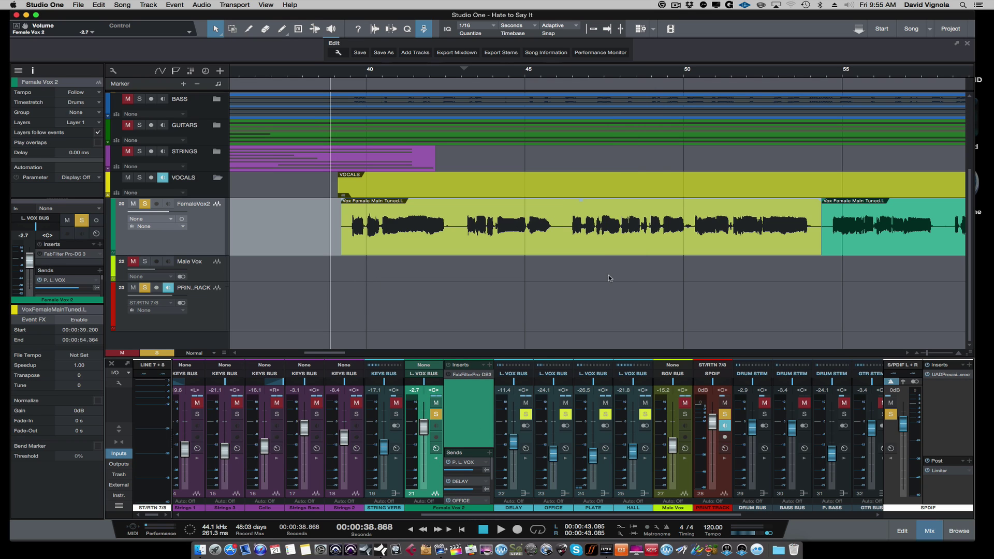
pyautogui.click(435, 459)
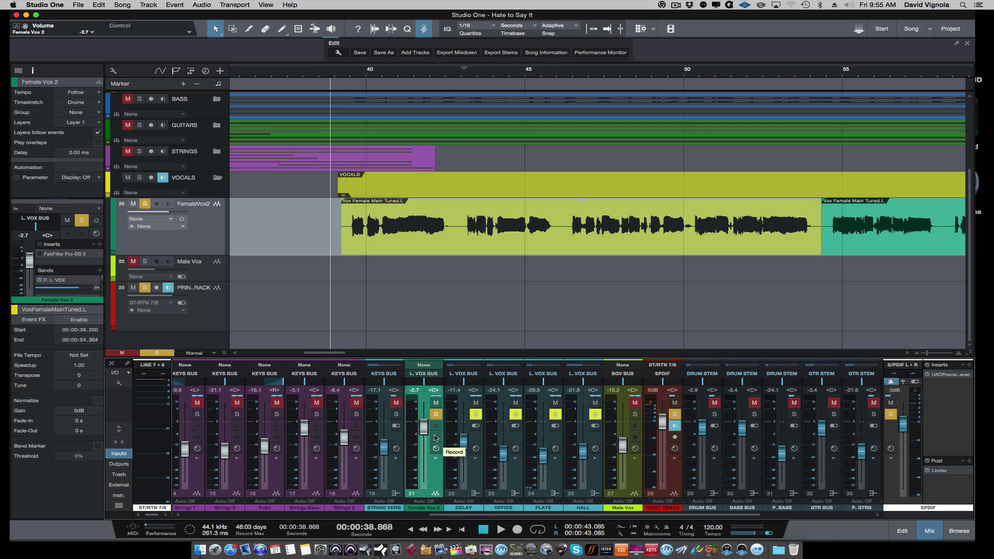
# Step: Play the vocal and raise the Female Vox 2 fader from -2.7 to -1.8 dB
pyautogui.press('space')
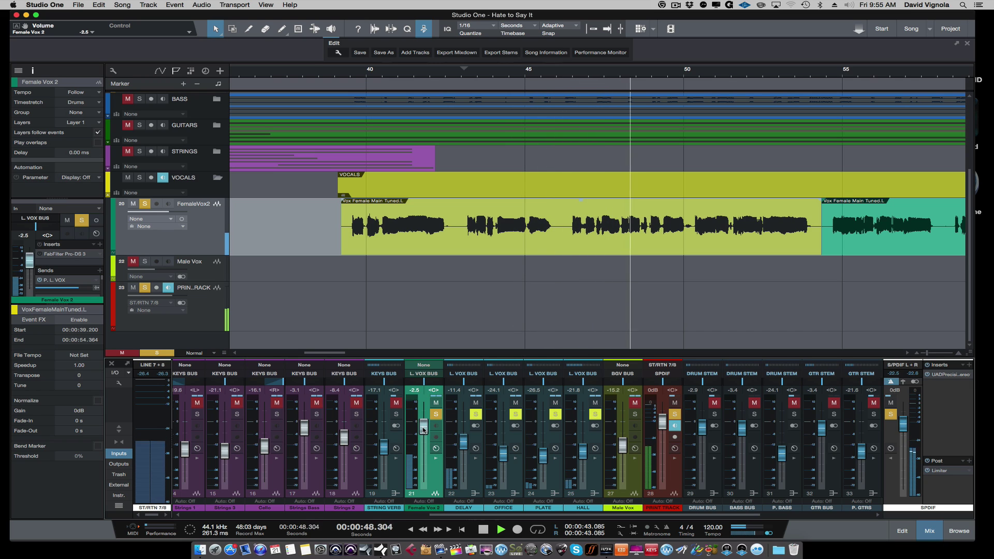
pyautogui.moveTo(423, 429); pyautogui.dragTo(424, 427)
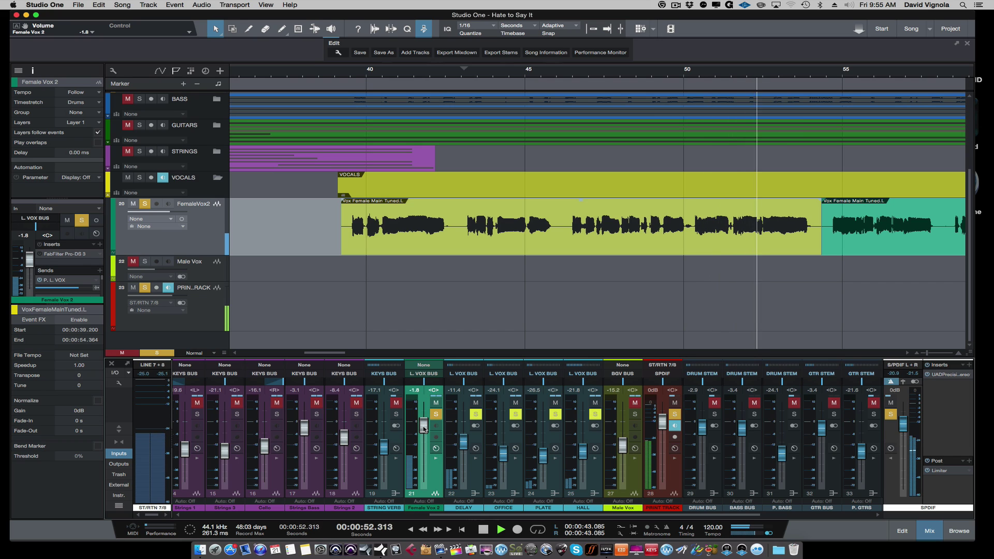
pyautogui.press('space')
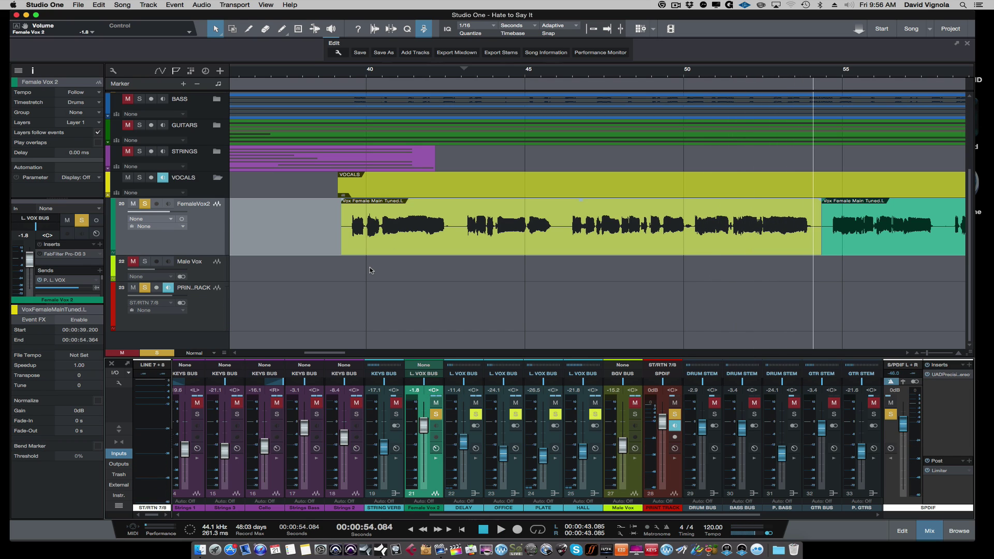
pyautogui.click(338, 76)
pyautogui.press('e')
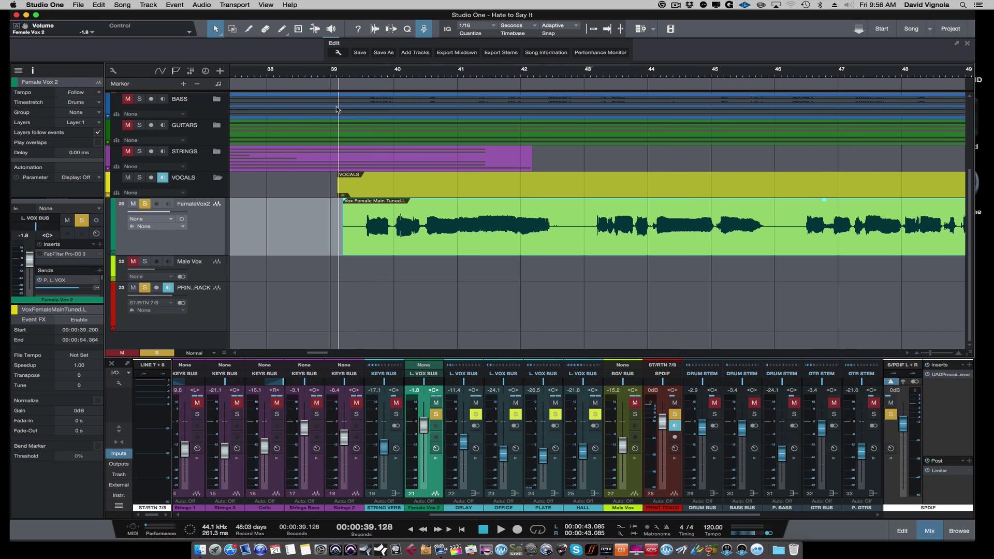
pyautogui.hscroll(5, 399, 188)
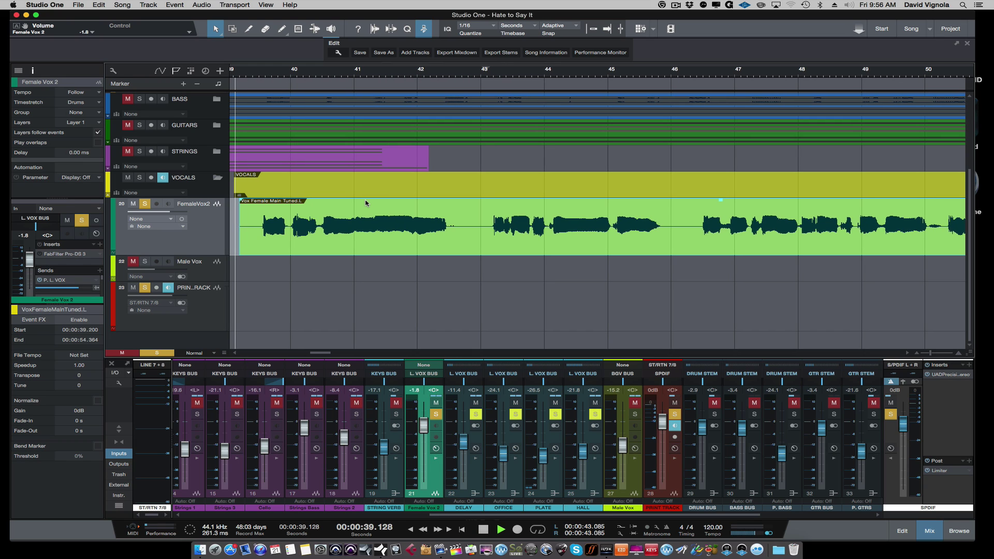
pyautogui.press('space')
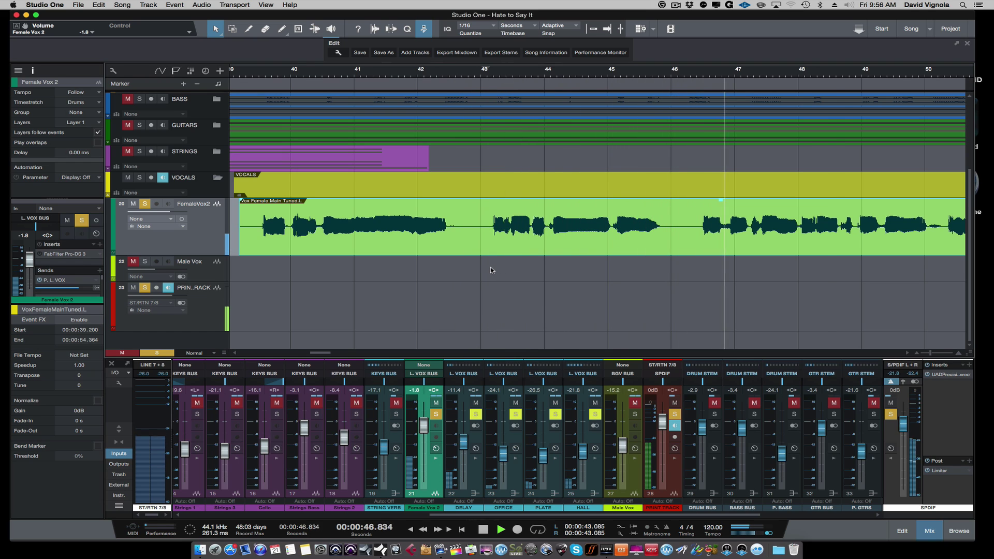
pyautogui.press('w')
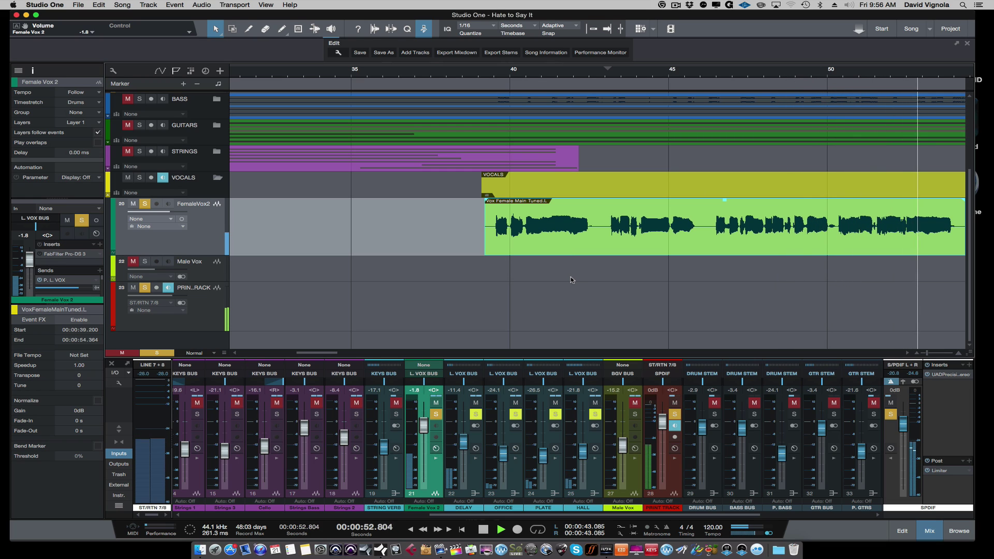
pyautogui.press('space')
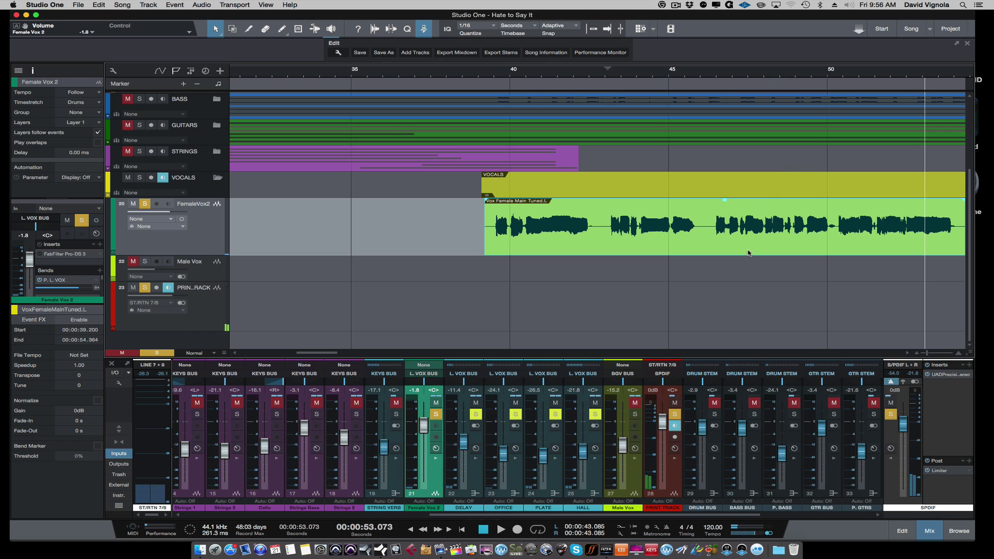
pyautogui.hscroll(5, 732, 275)
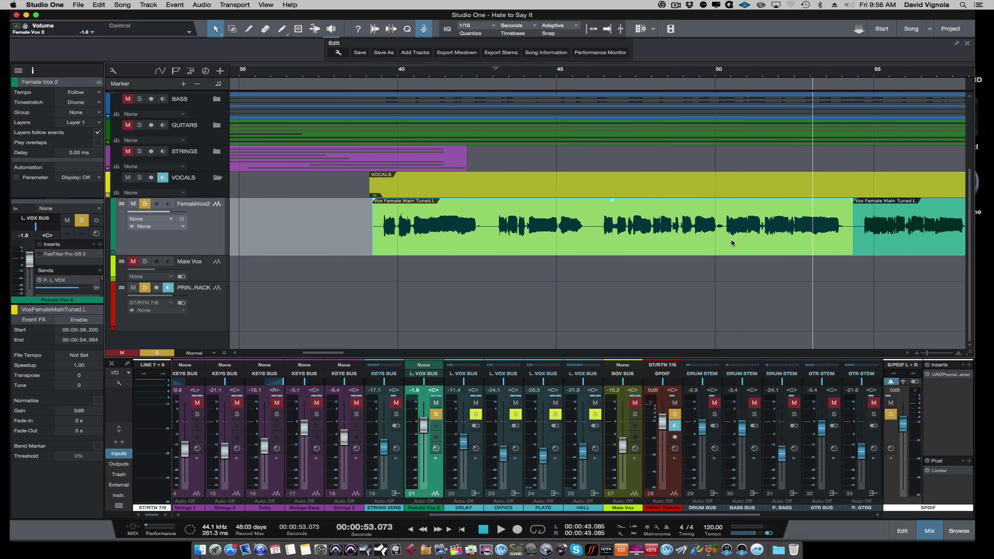
pyautogui.click(727, 74)
pyautogui.press('space')
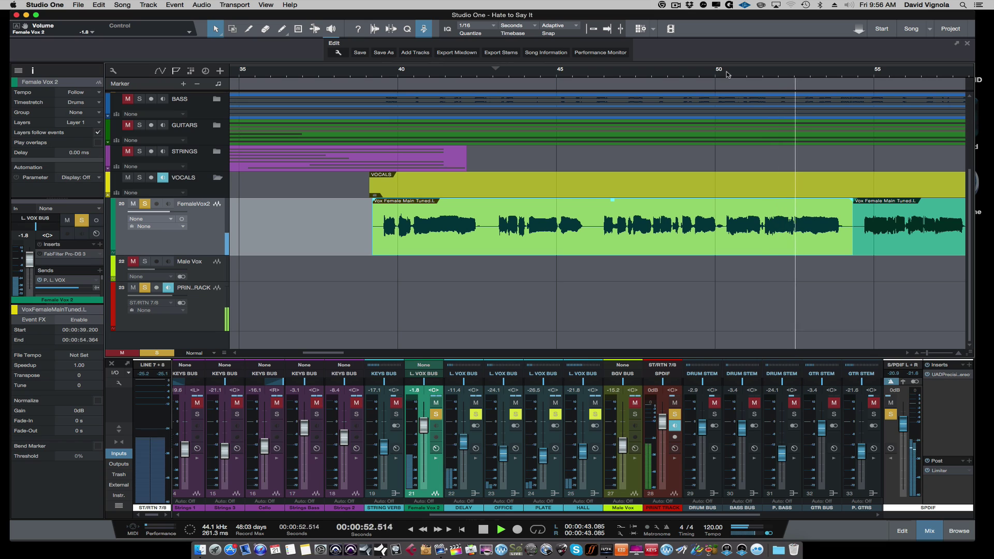
pyautogui.press('space')
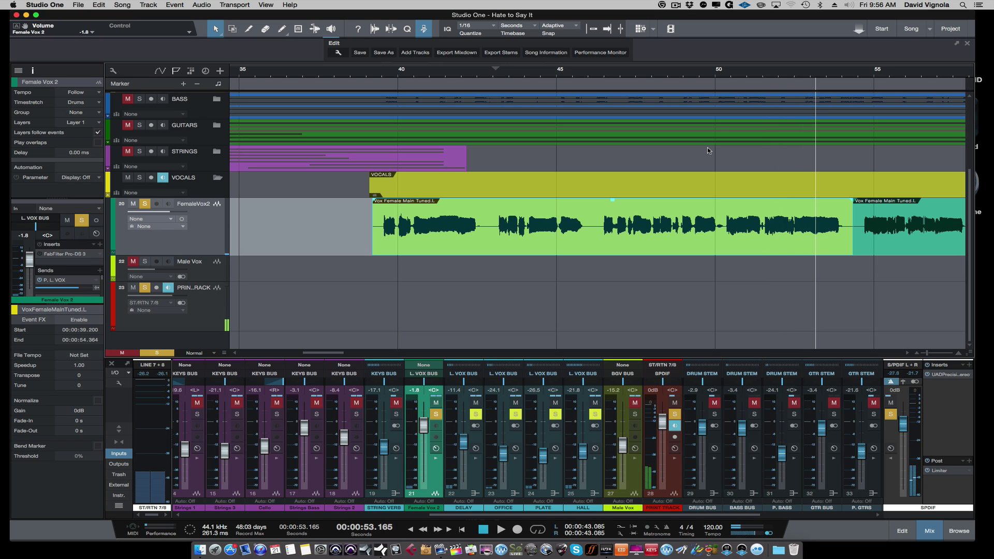
# Step: Open the FabFilter Pro-DS insert on Female Vox 2 and move its window below the vocal events
pyautogui.click(634, 460)
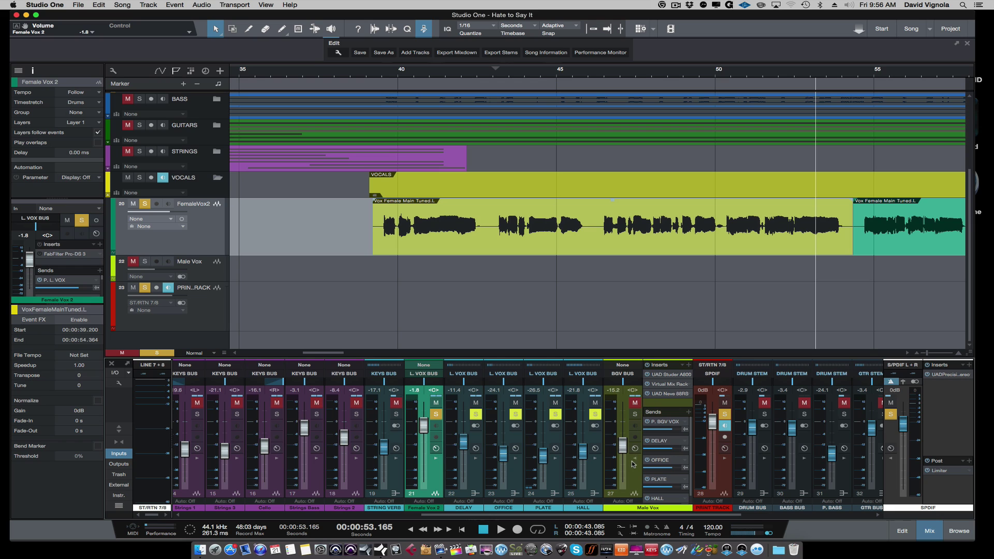
pyautogui.click(638, 460)
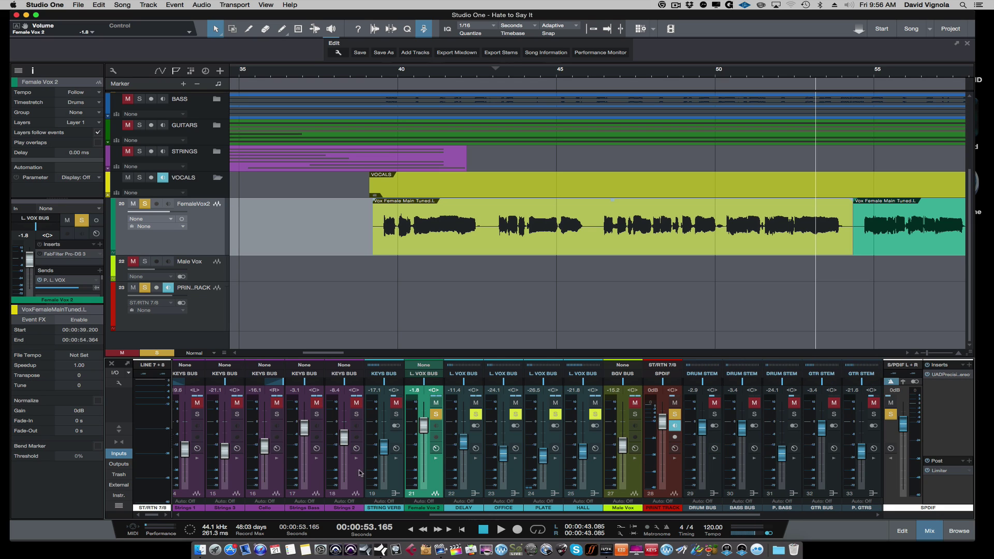
pyautogui.click(436, 459)
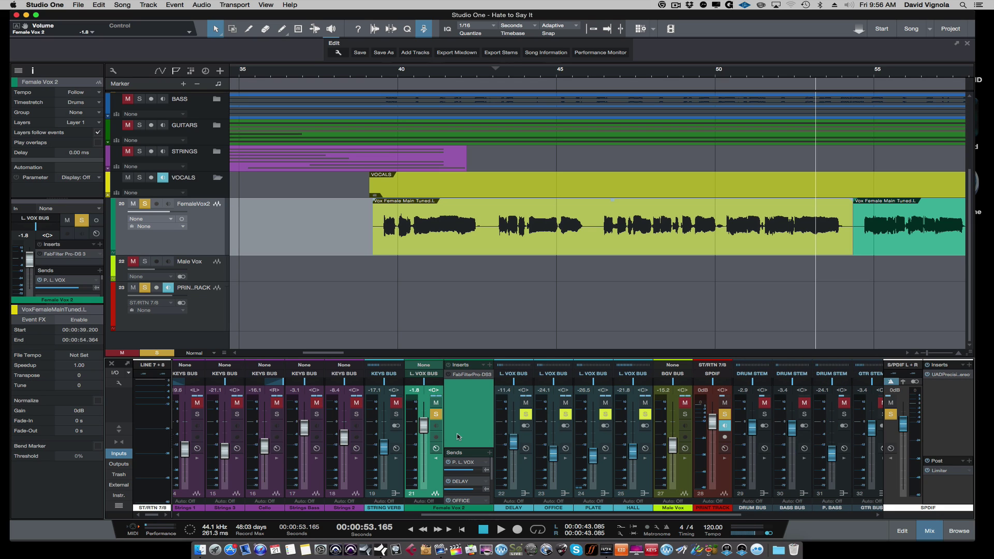
pyautogui.click(467, 374)
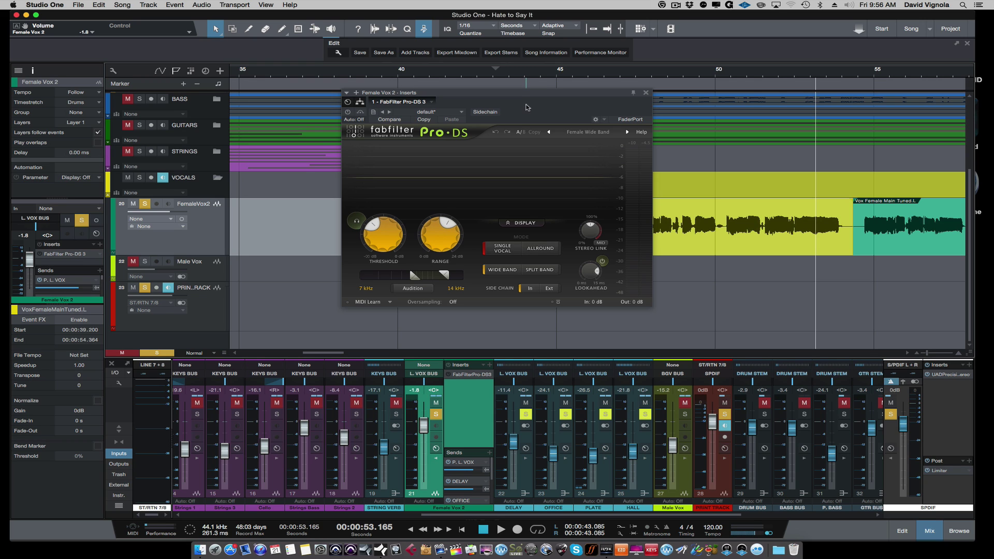
pyautogui.moveTo(526, 93); pyautogui.dragTo(563, 259)
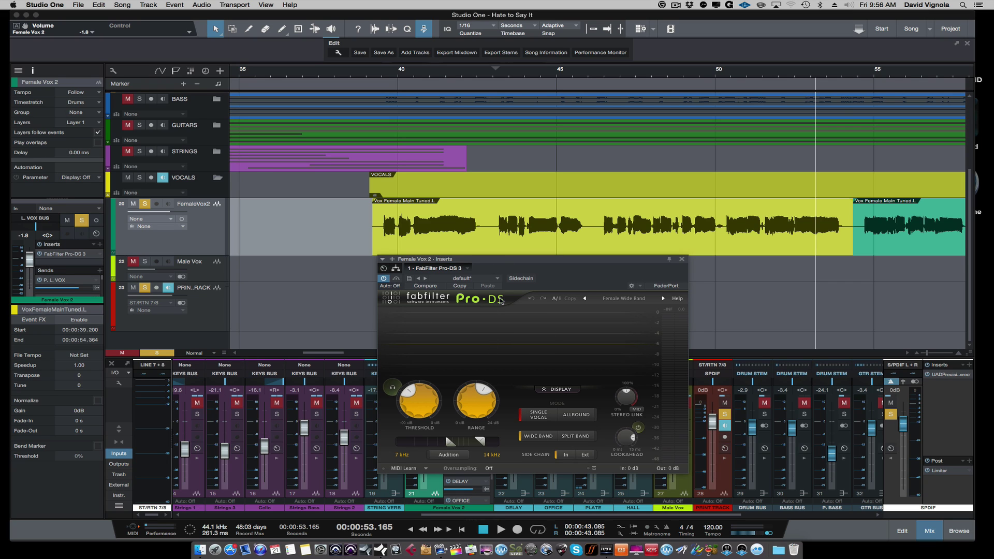
pyautogui.moveTo(505, 260); pyautogui.dragTo(504, 263)
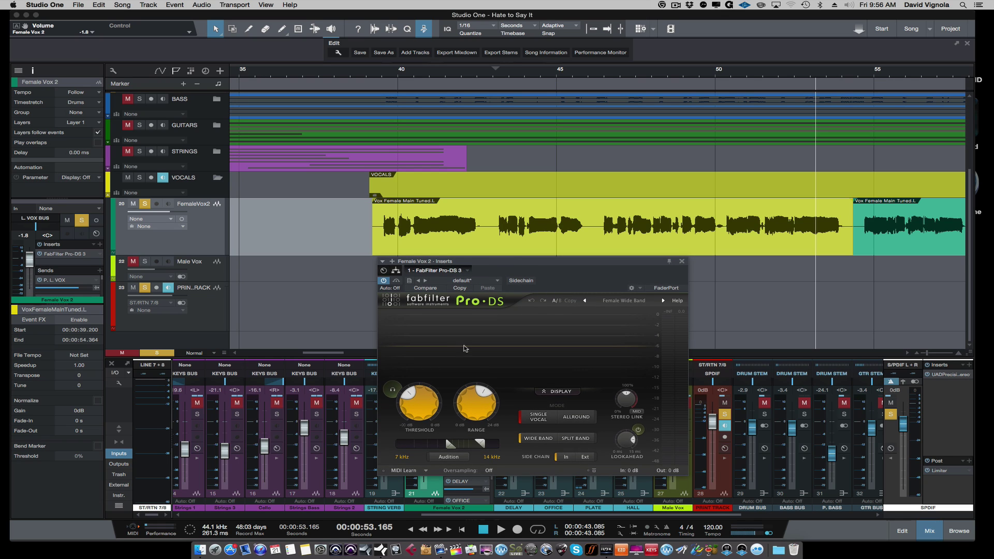
# Step: Play the vocal phrase and set Pro-DS threshold to -42.56 dB with range at 7.66 dB
pyautogui.click(365, 72)
pyautogui.press('space')
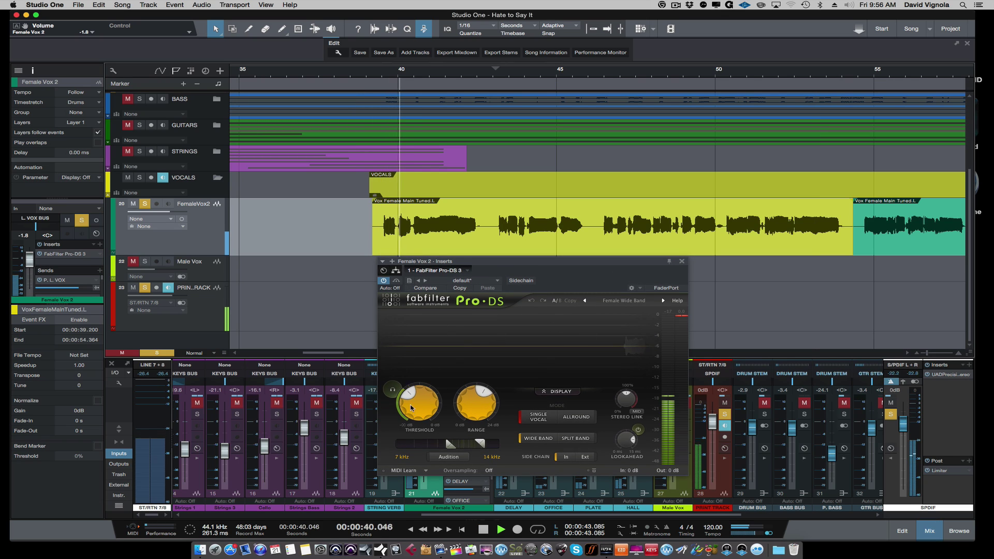
pyautogui.press('space')
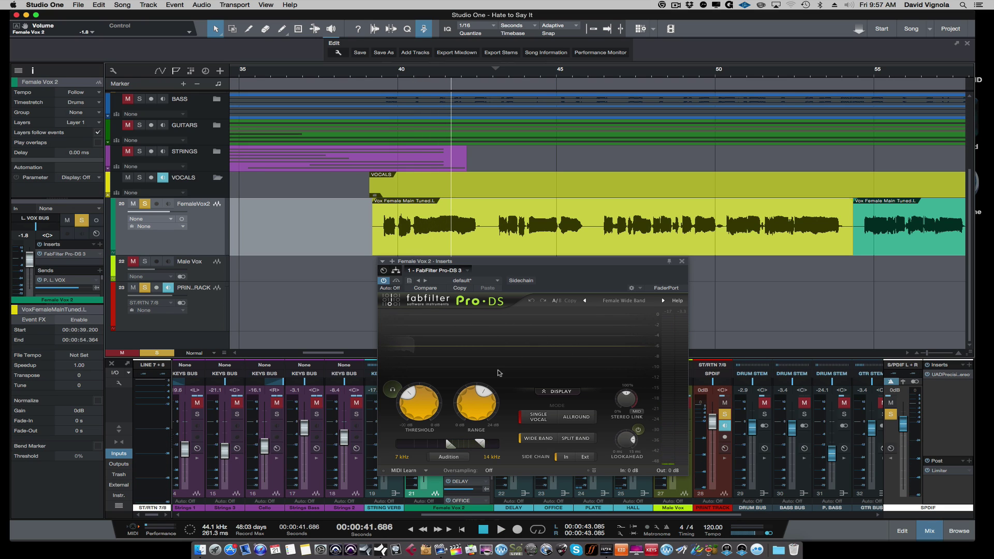
pyautogui.moveTo(419, 407); pyautogui.dragTo(415, 439)
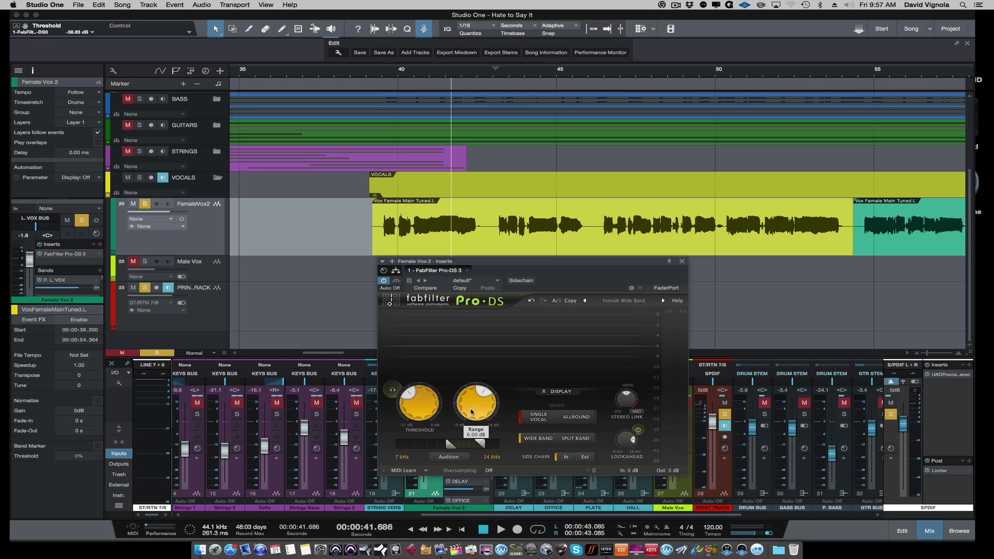
pyautogui.moveTo(465, 411); pyautogui.dragTo(475, 415)
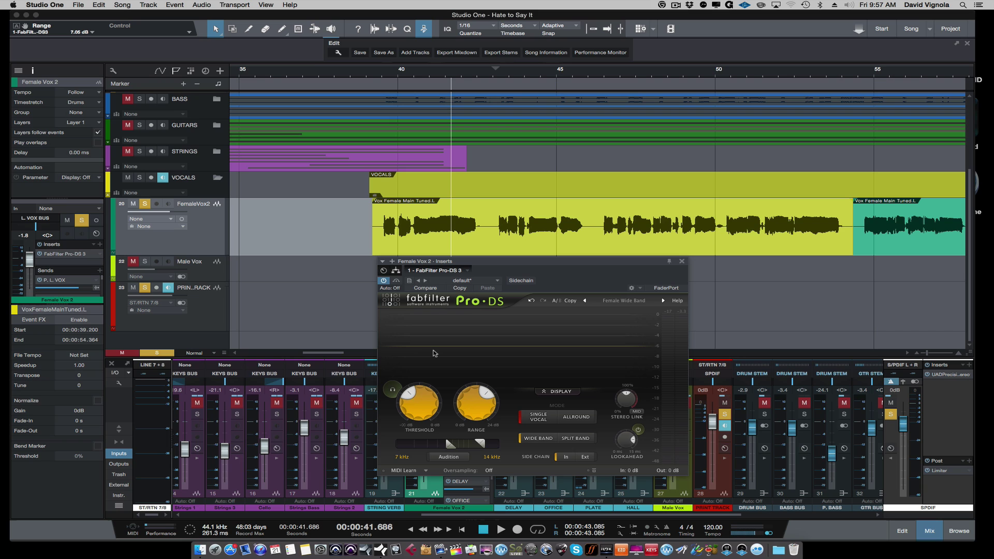
pyautogui.moveTo(420, 402); pyautogui.dragTo(408, 459)
pyautogui.press('space')
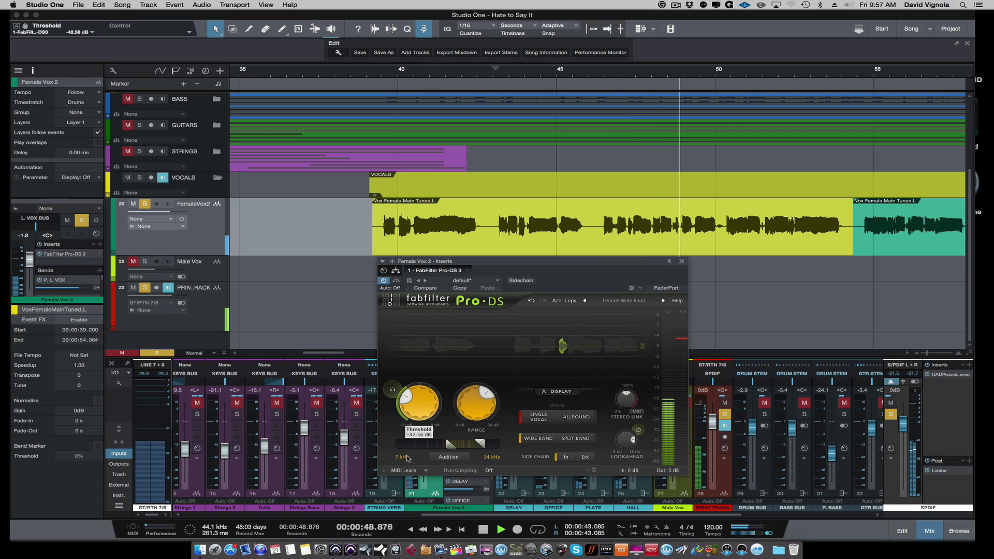
pyautogui.moveTo(411, 401); pyautogui.dragTo(410, 406)
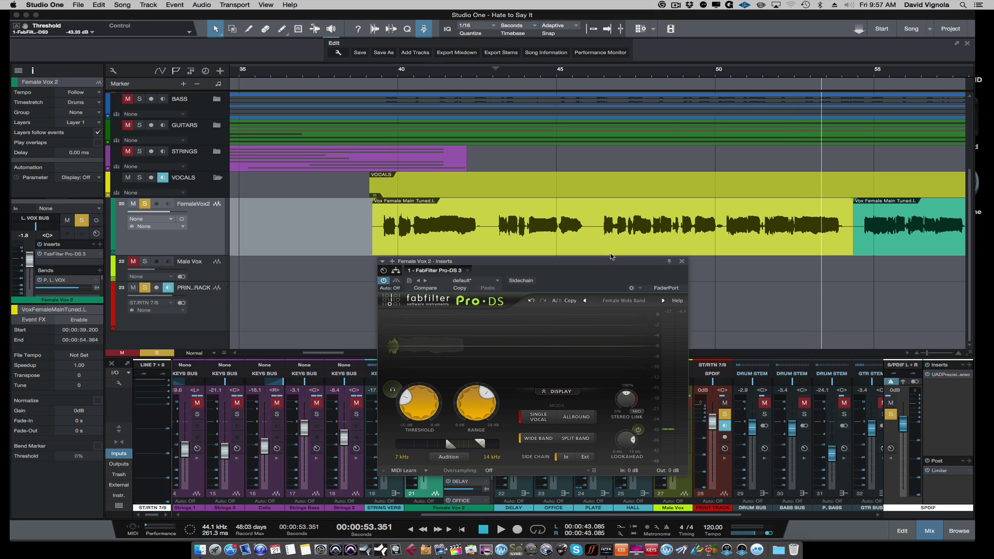
pyautogui.click(715, 70)
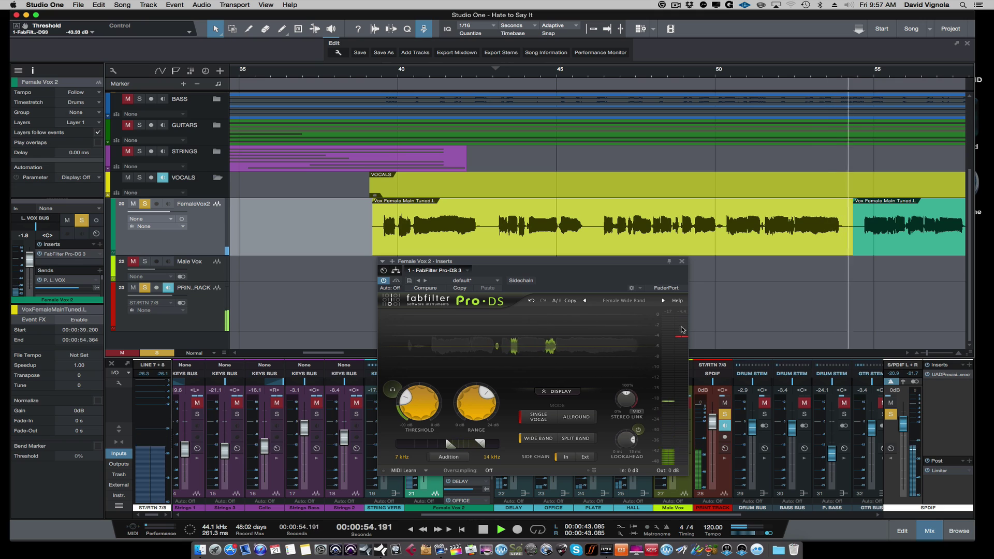
pyautogui.press('space')
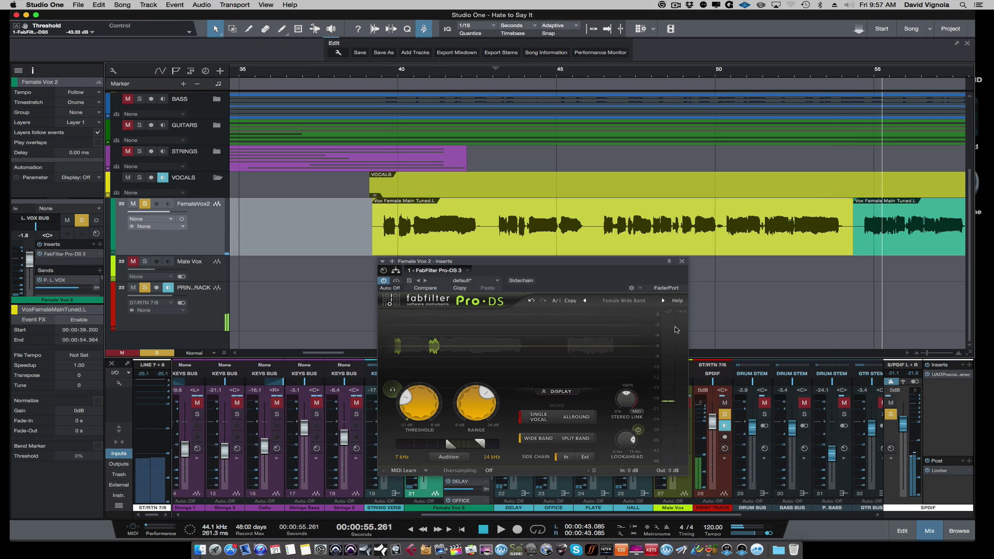
pyautogui.click(732, 282)
pyautogui.click(720, 280)
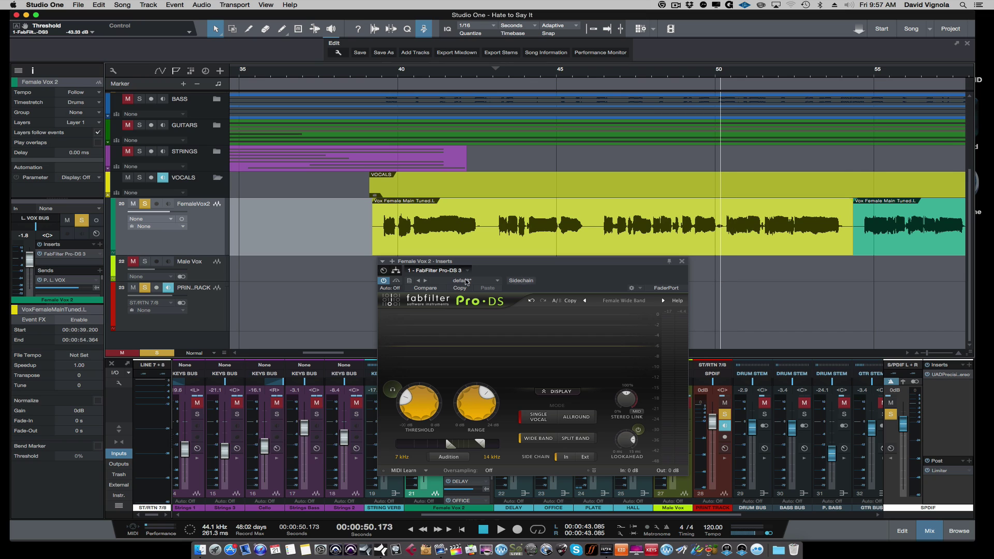
pyautogui.click(396, 280)
pyautogui.press('space')
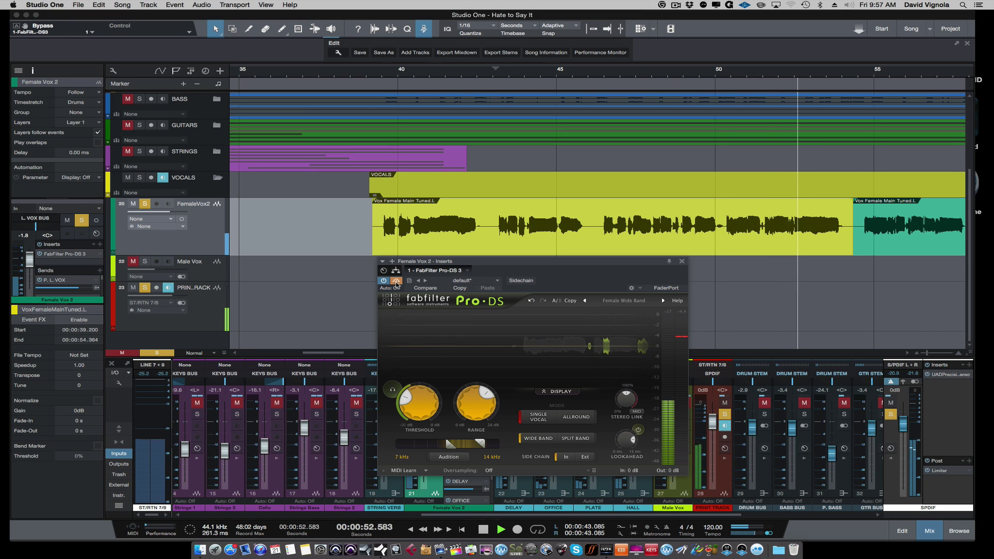
pyautogui.press('space')
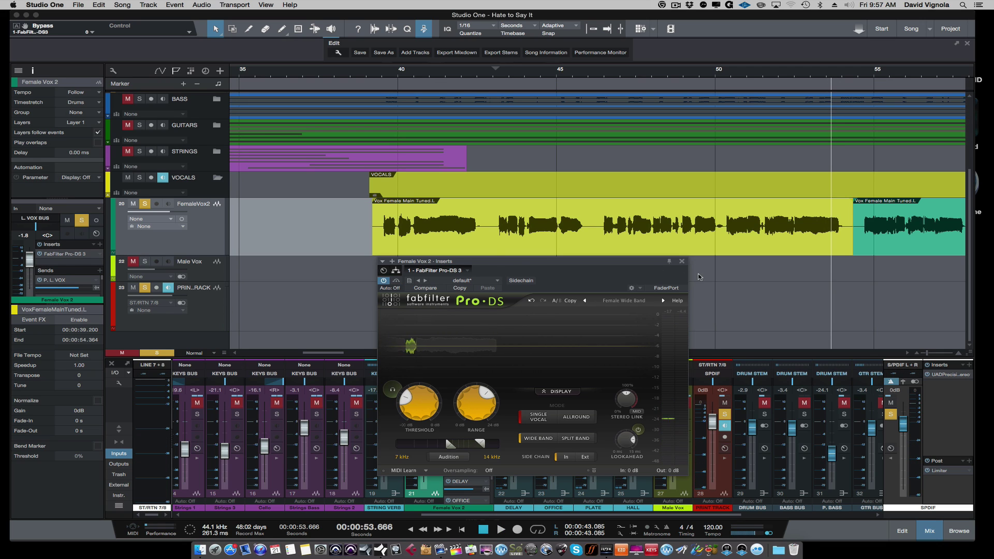
pyautogui.click(396, 281)
pyautogui.click(706, 273)
pyautogui.press('space')
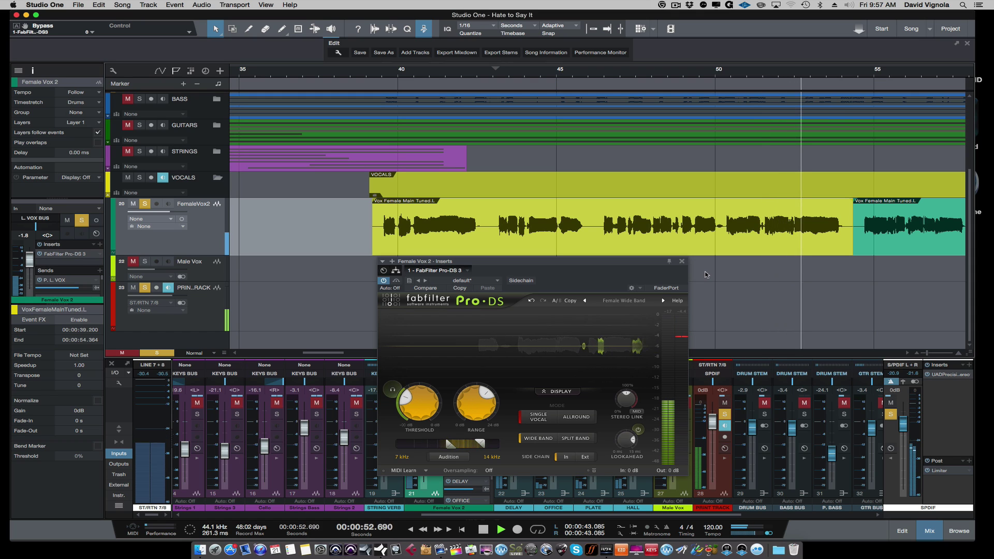
pyautogui.press('space')
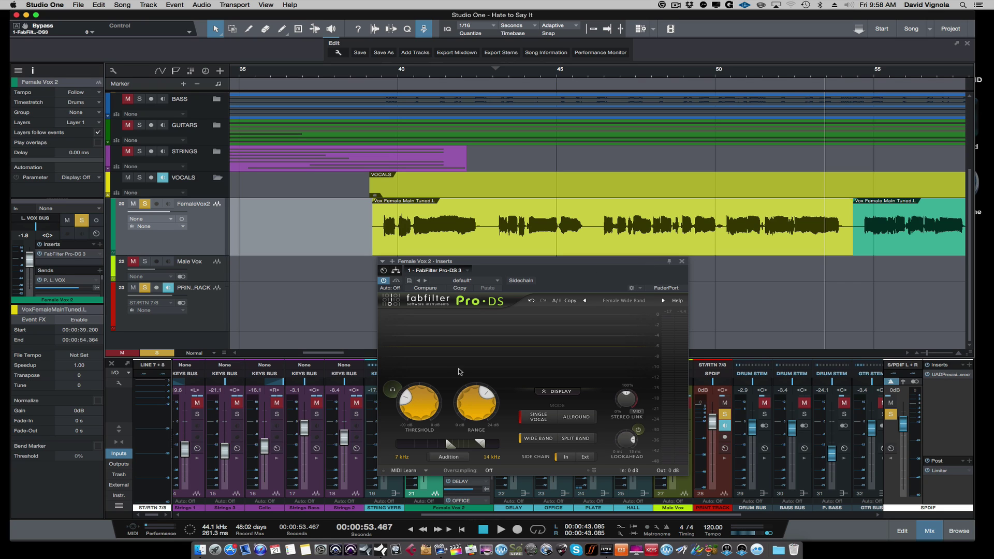
pyautogui.moveTo(418, 403)
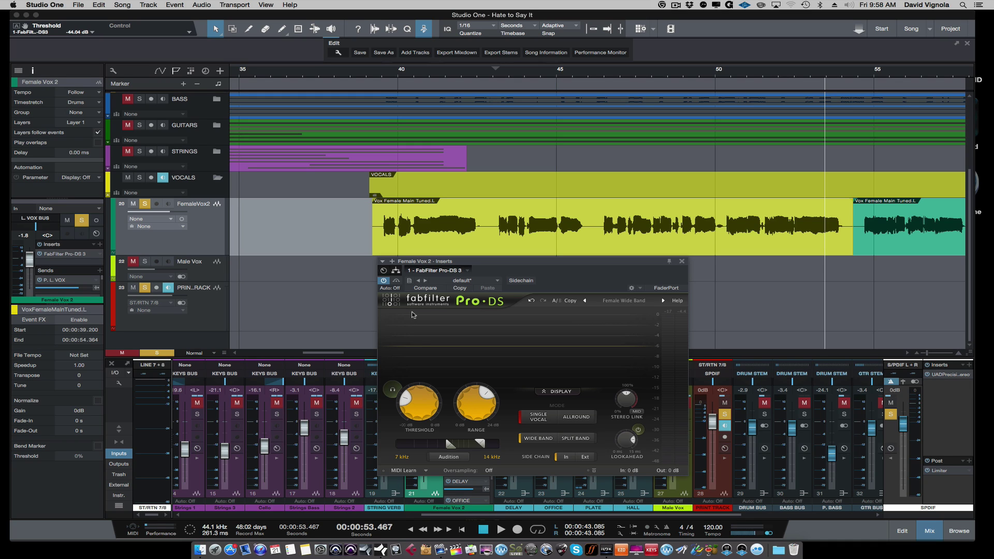
# Step: Bypass the Pro-DS de-esser, close its window, and replay the vocal from 50 seconds
pyautogui.click(383, 282)
pyautogui.click(681, 262)
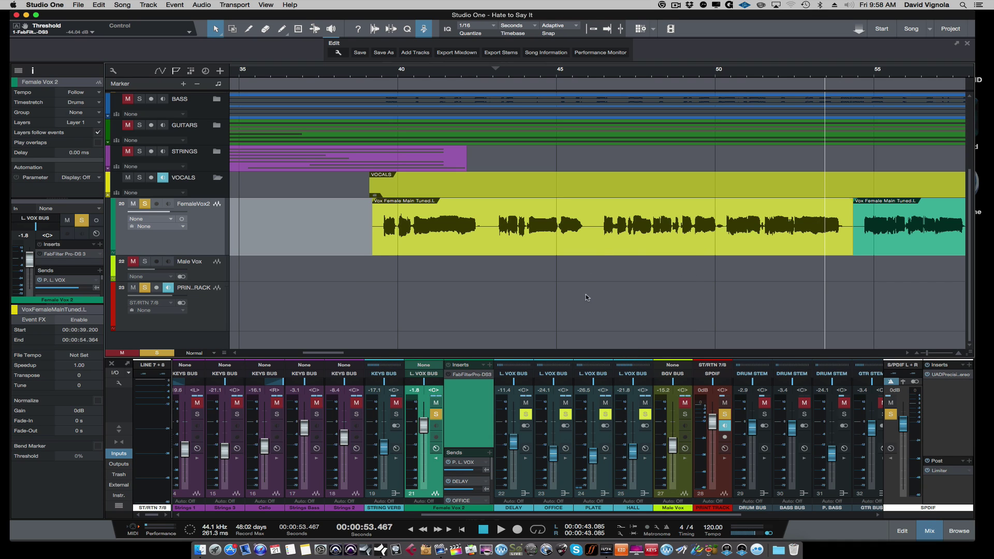
pyautogui.hscroll(5, 587, 284)
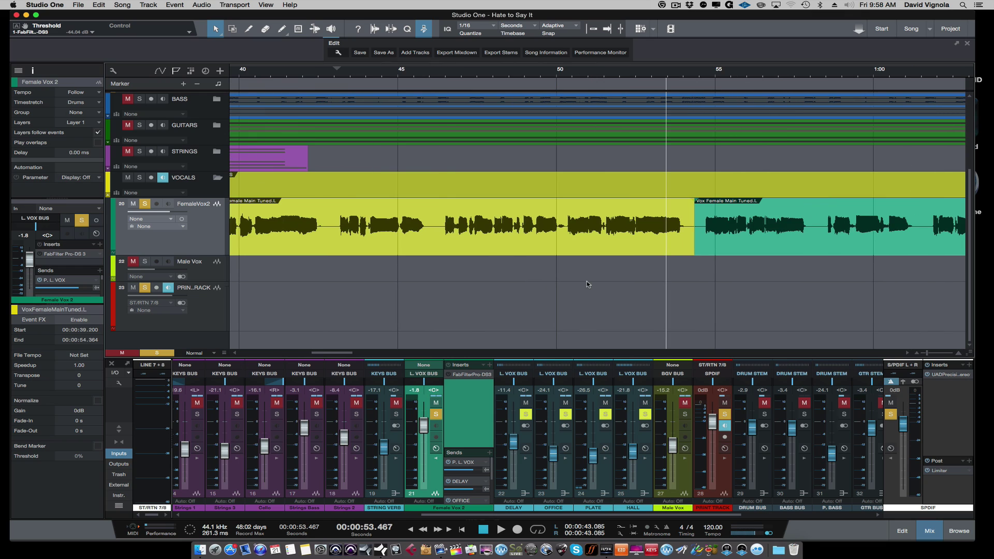
pyautogui.click(565, 74)
pyautogui.press('space')
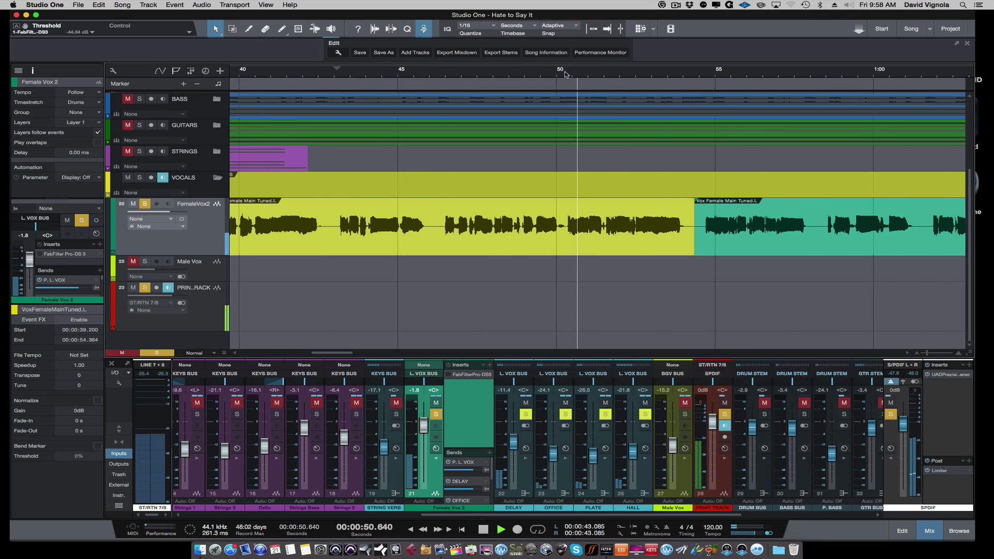
pyautogui.press('space')
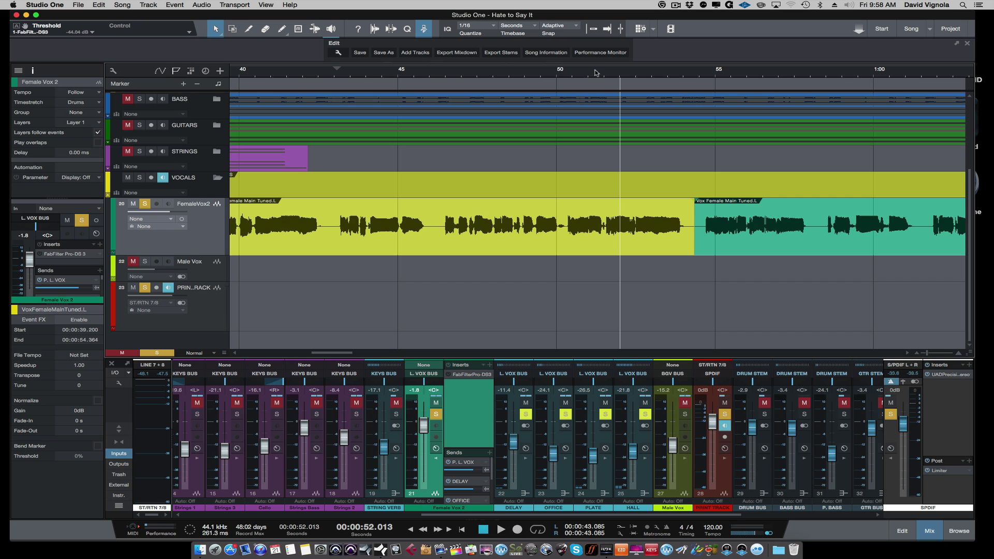
pyautogui.press('e')
pyautogui.press('e')
pyautogui.press('e')
pyautogui.scroll(5, 596, 100)
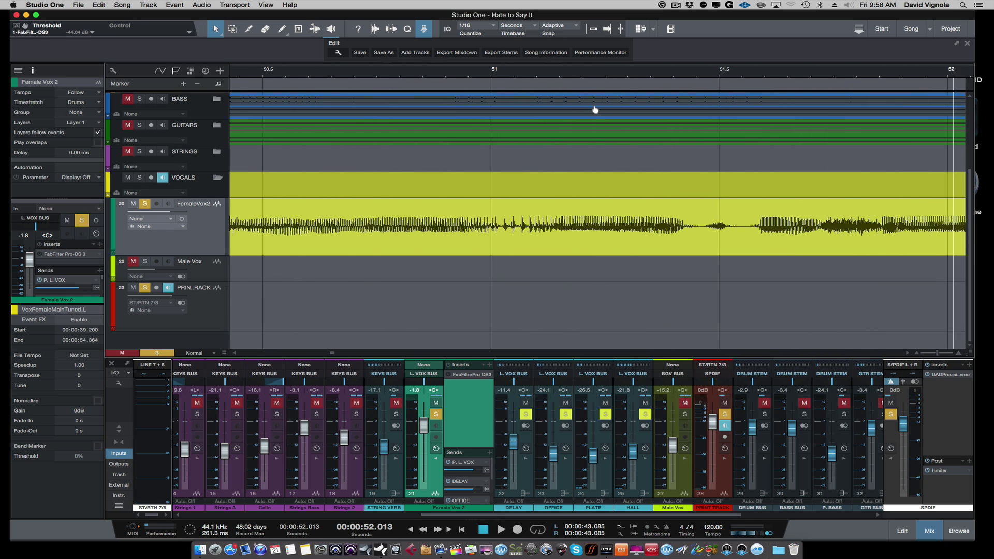
pyautogui.scroll(-3, 594, 111)
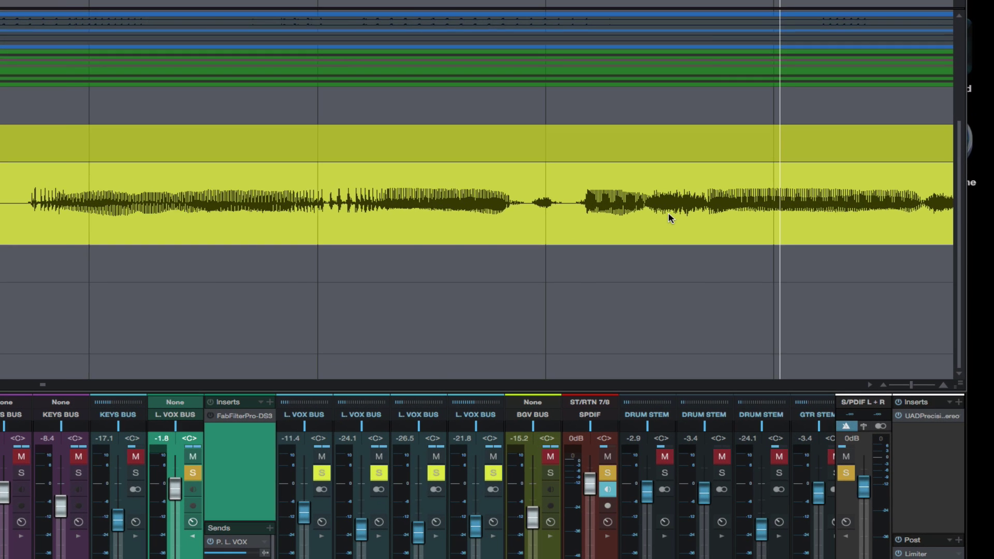
pyautogui.hscroll(4, 779, 225)
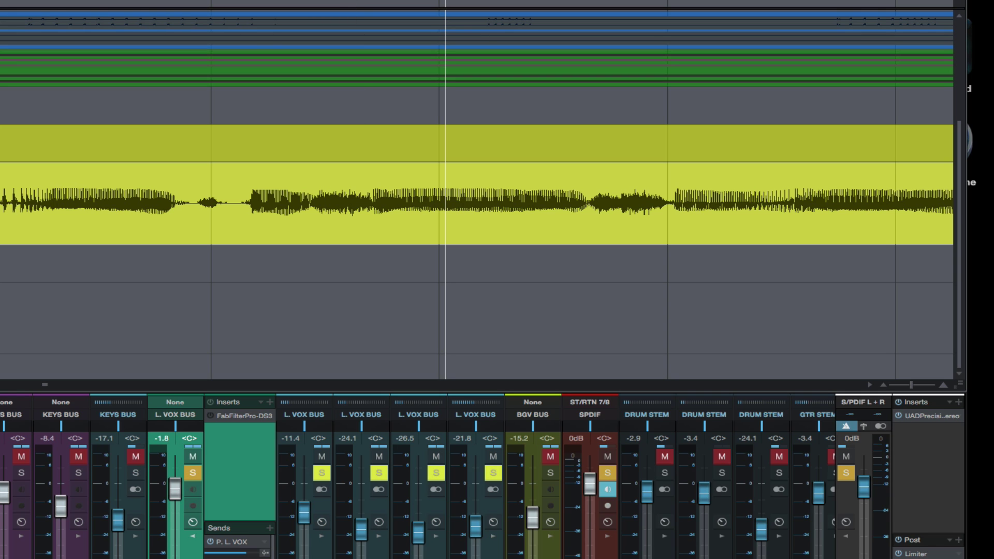
pyautogui.scroll(4, 318, 66)
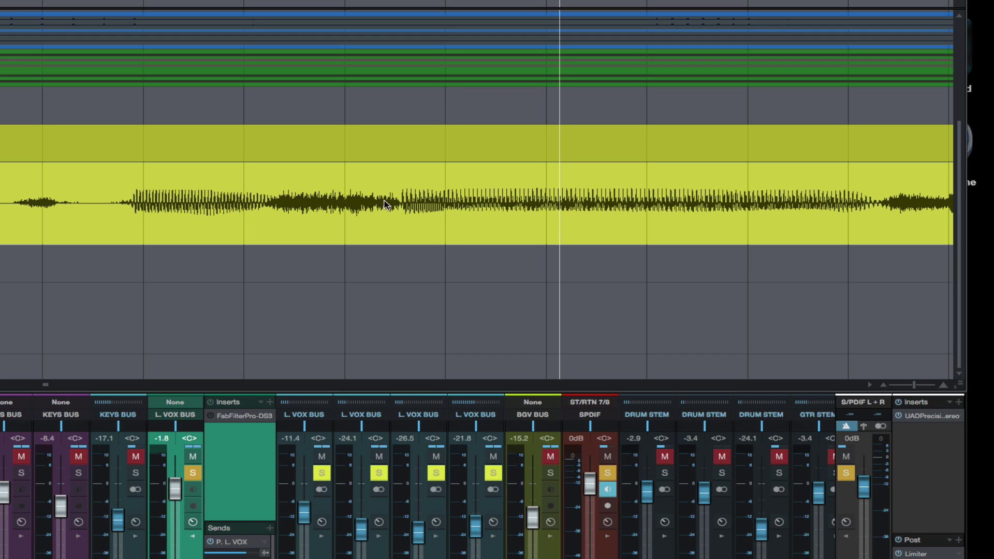
pyautogui.moveTo(326, 207); pyautogui.dragTo(294, 210)
pyautogui.hotkey('ctrl', 'z')
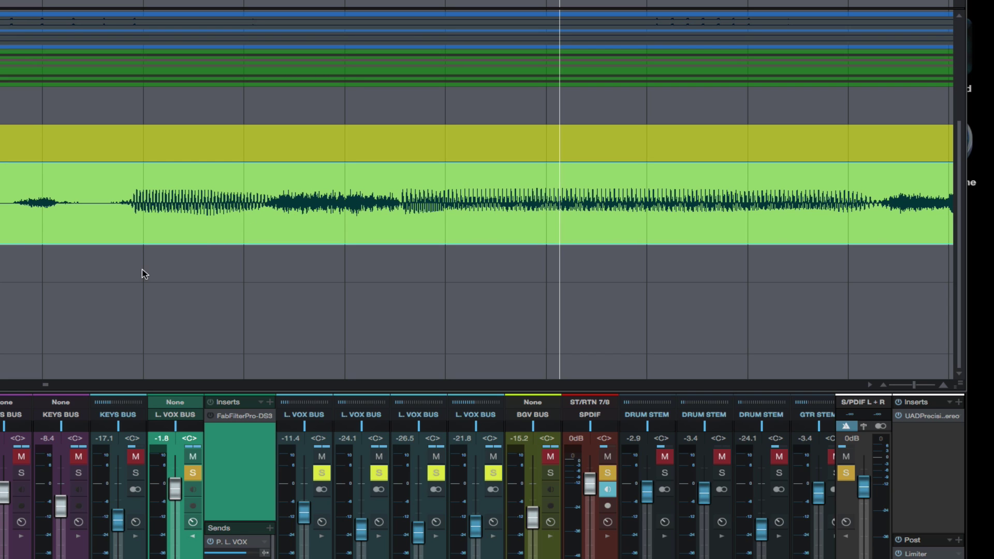
pyautogui.click(8, 302)
pyautogui.press('space')
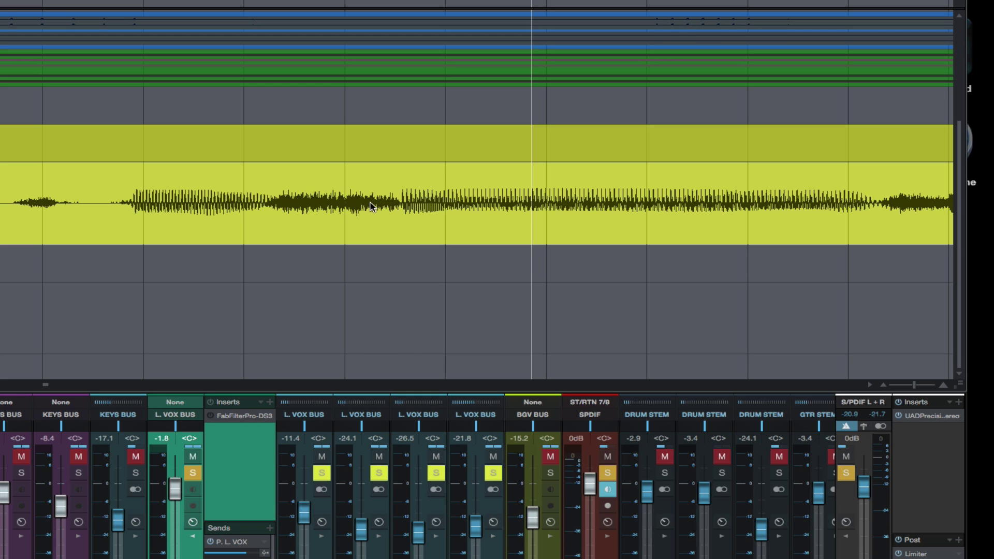
pyautogui.press('e')
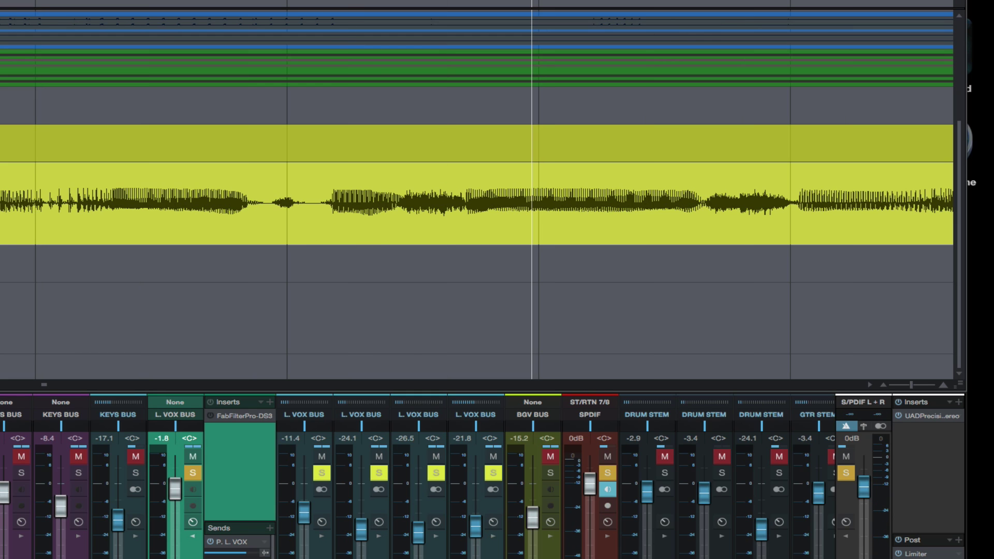
pyautogui.press('e')
pyautogui.press('e')
pyautogui.press('e')
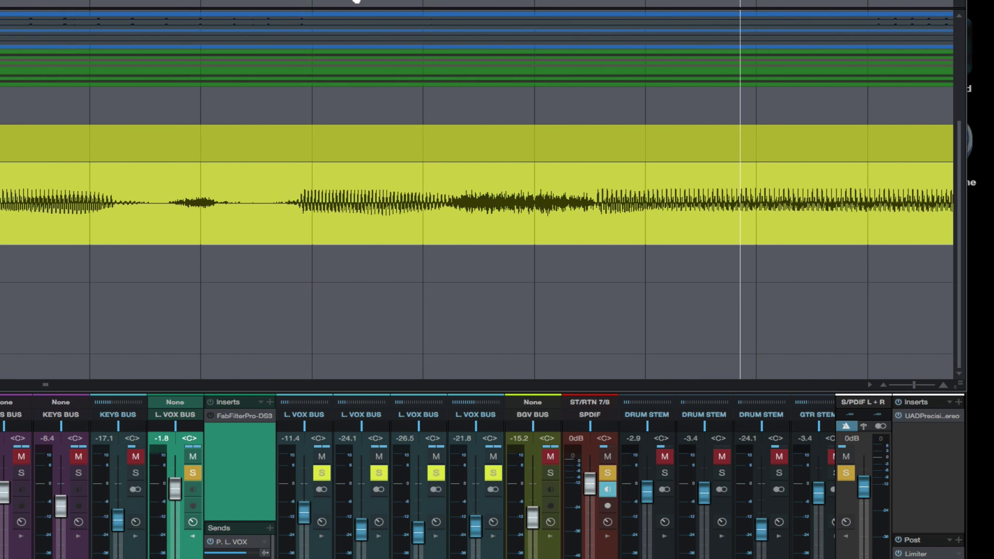
pyautogui.press('e')
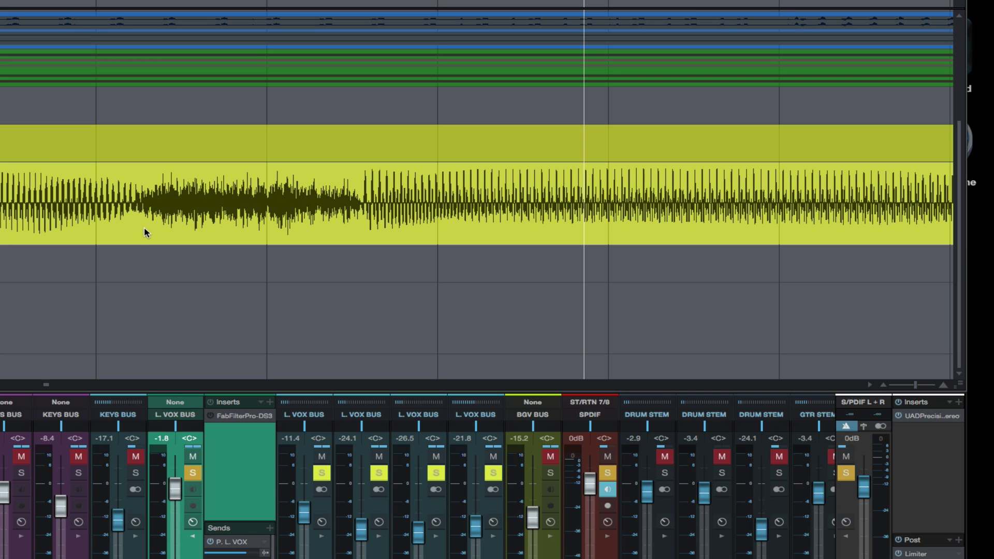
pyautogui.press('3')
pyautogui.click(131, 210)
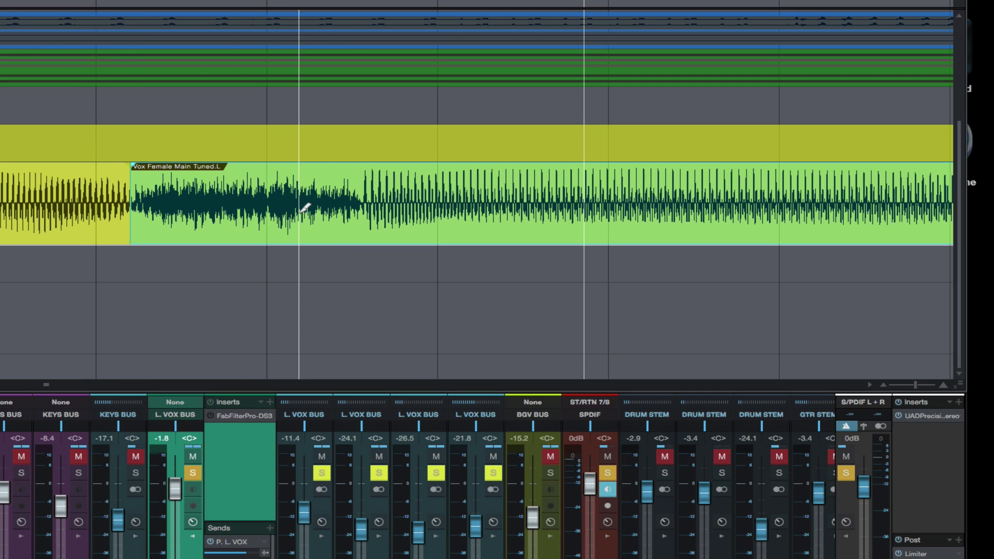
pyautogui.click(358, 207)
pyautogui.press('1')
pyautogui.click(274, 189)
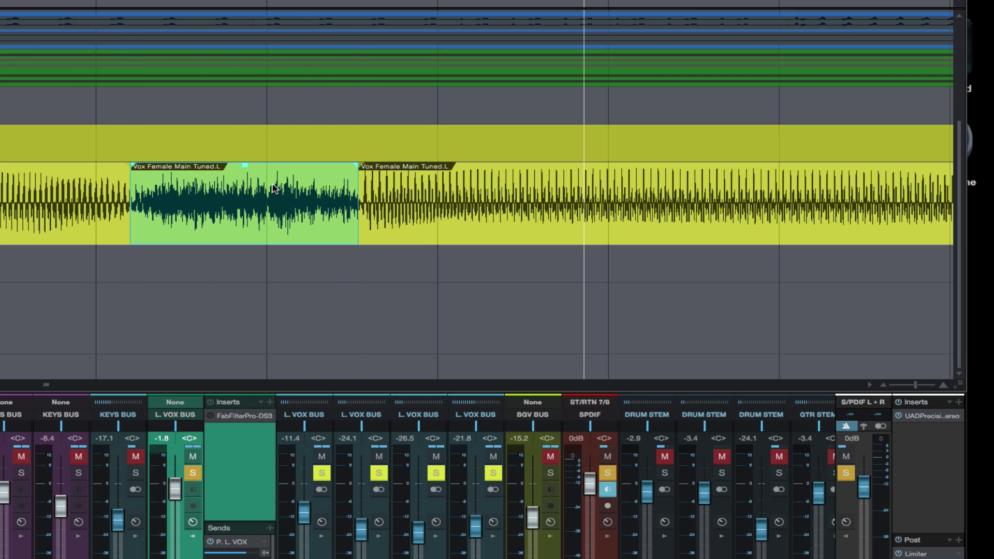
pyautogui.moveTo(242, 168); pyautogui.dragTo(245, 174)
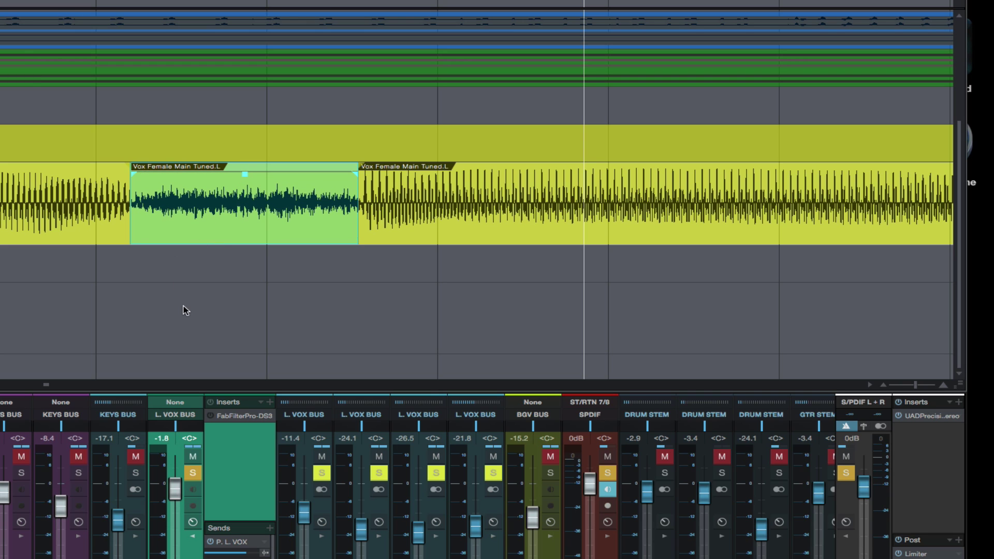
pyautogui.press('w')
pyautogui.press('w')
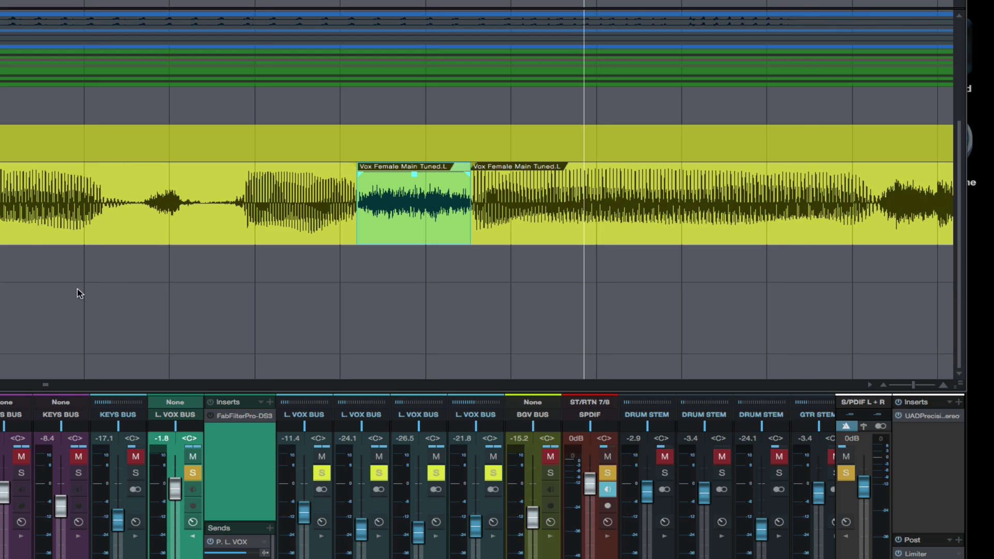
pyautogui.click(181, 297)
pyautogui.click(179, 296)
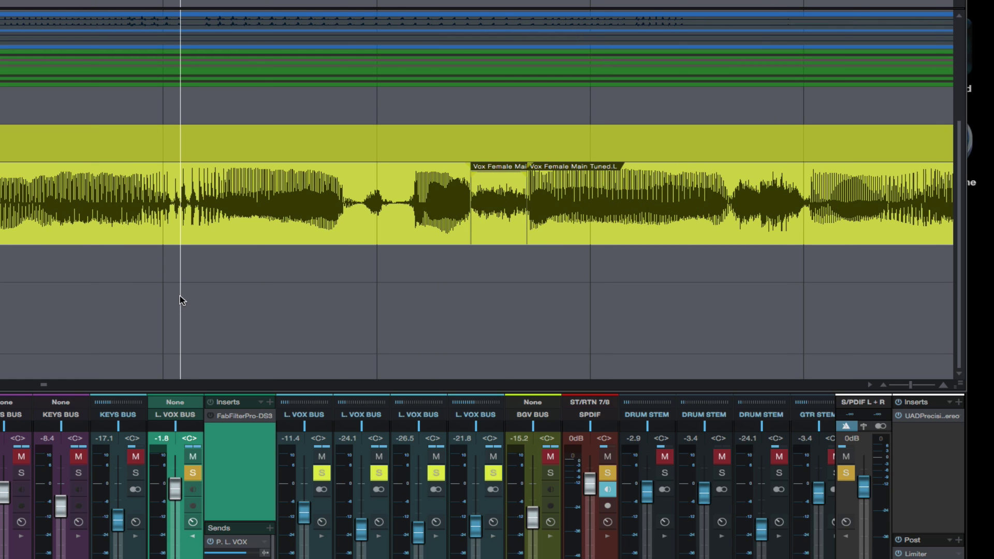
pyautogui.press('space')
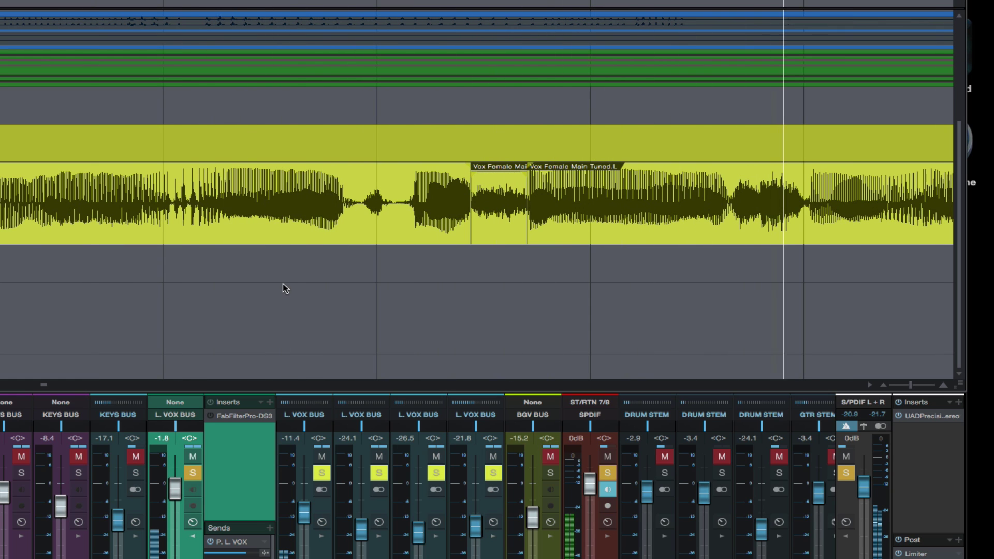
pyautogui.press('space')
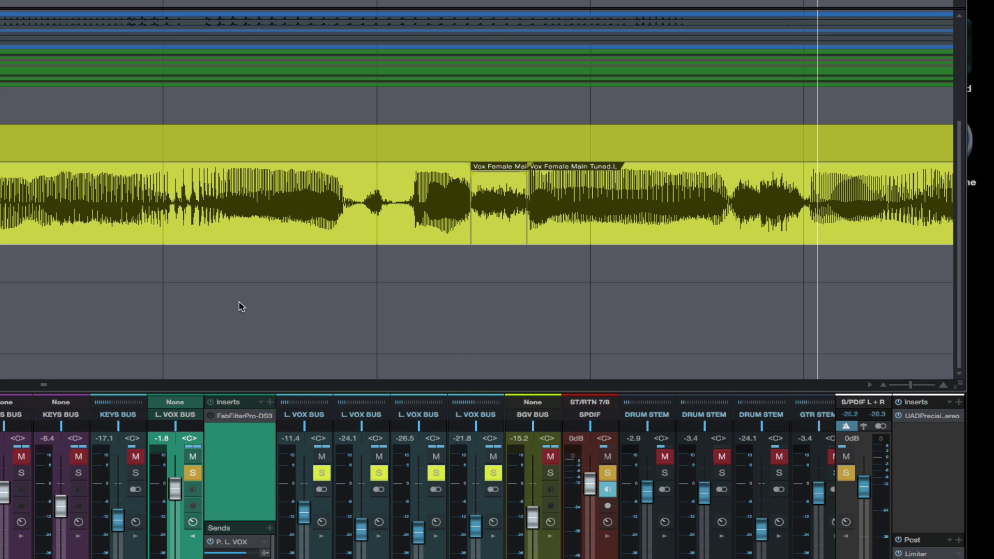
pyautogui.click(205, 298)
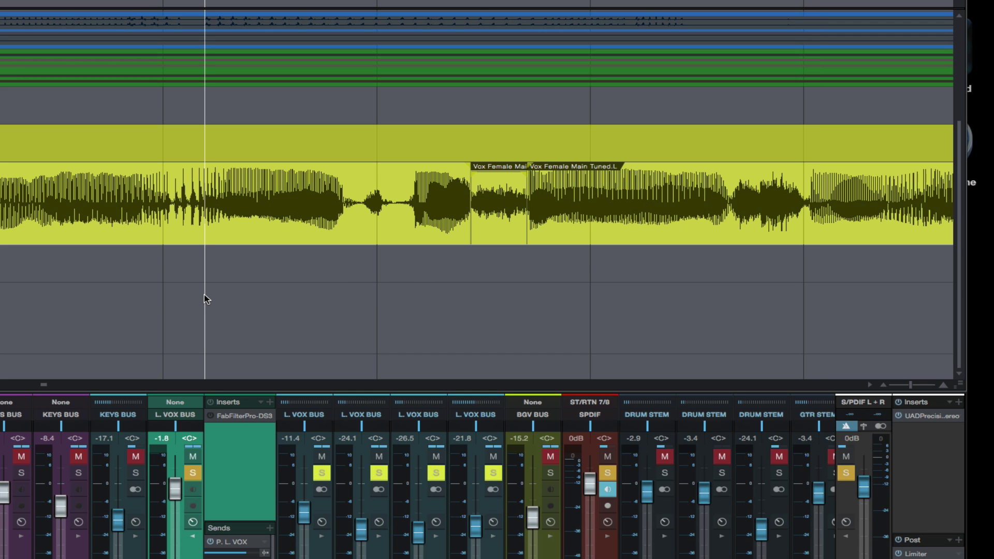
pyautogui.press('space')
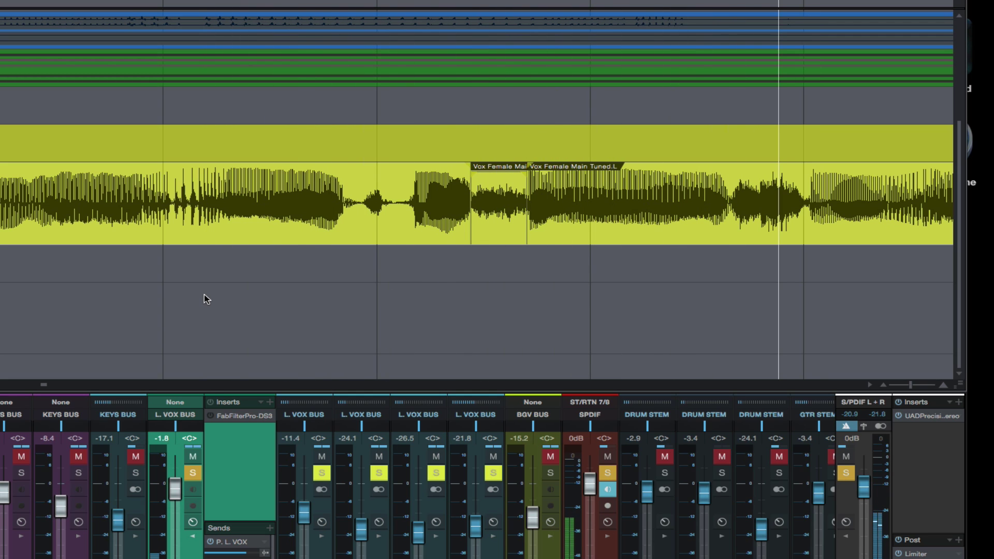
pyautogui.press('space')
pyautogui.click(461, 290)
pyautogui.press('space')
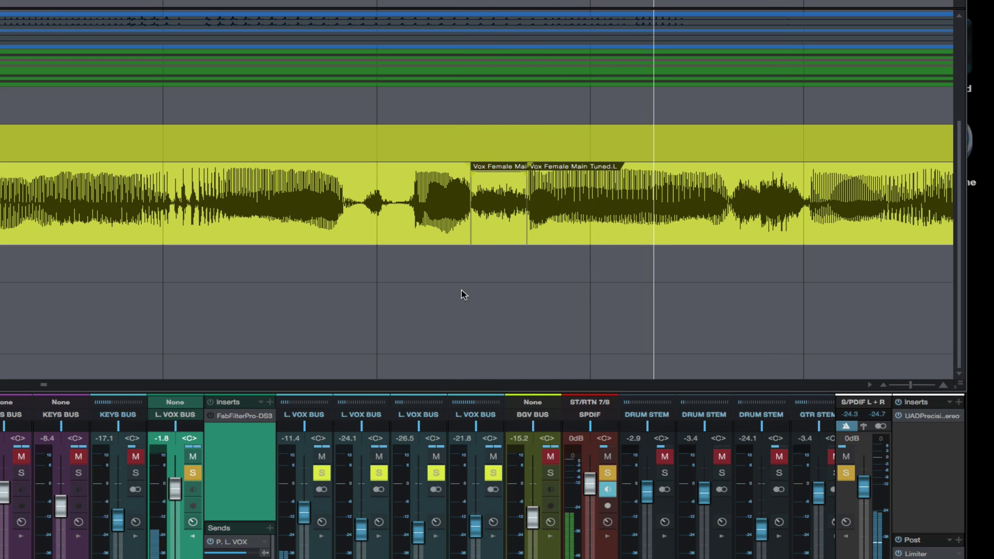
pyautogui.press('space')
pyautogui.click(477, 291)
pyautogui.press('space')
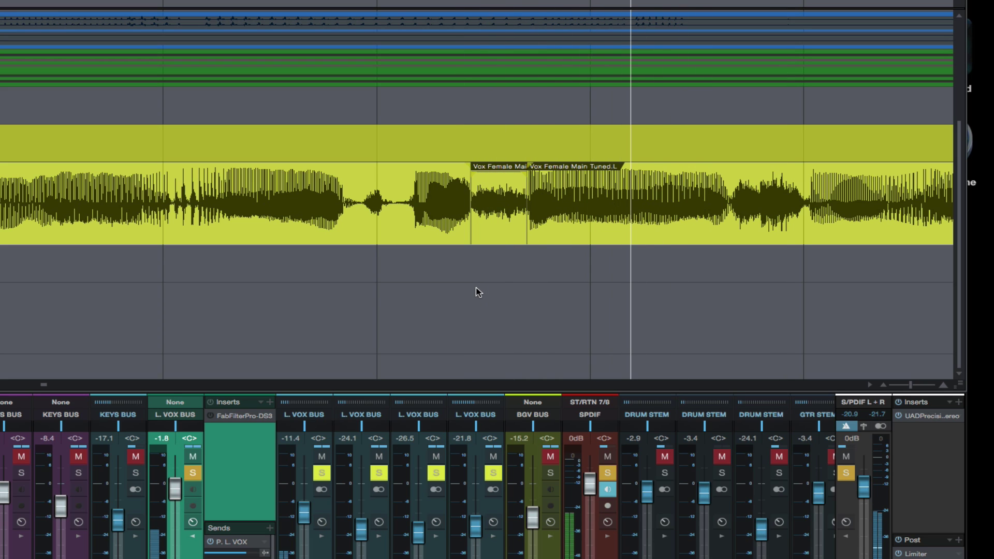
pyautogui.press('space')
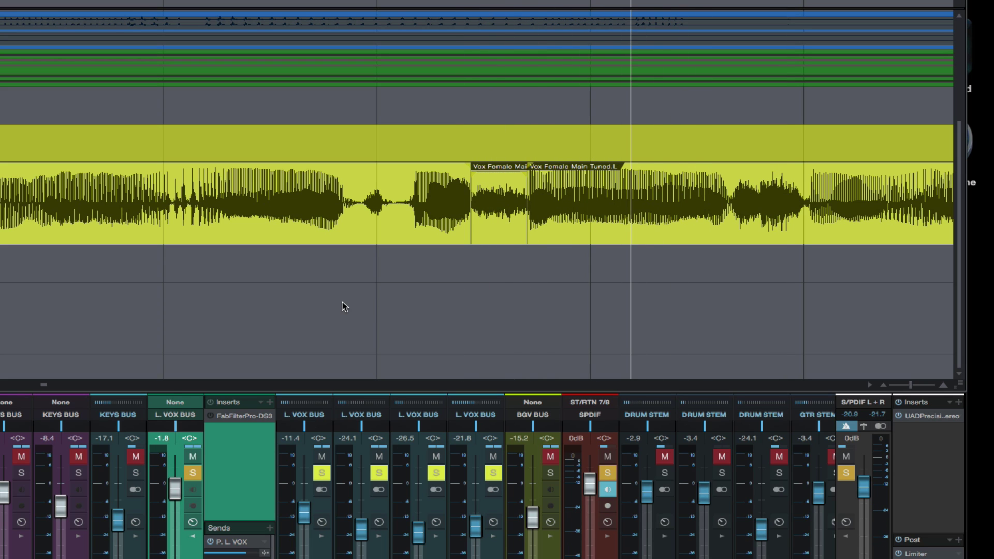
pyautogui.press('space')
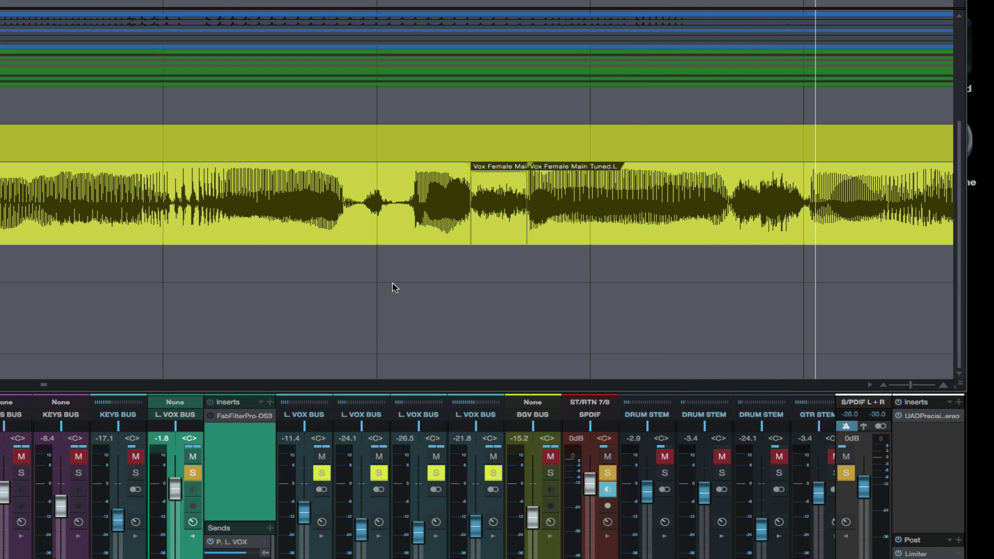
# Step: Cut the S sound out at both edges and drop that event's gain to -5.5 dB
pyautogui.hscroll(3, 393, 288)
pyautogui.hscroll(3, 395, 288)
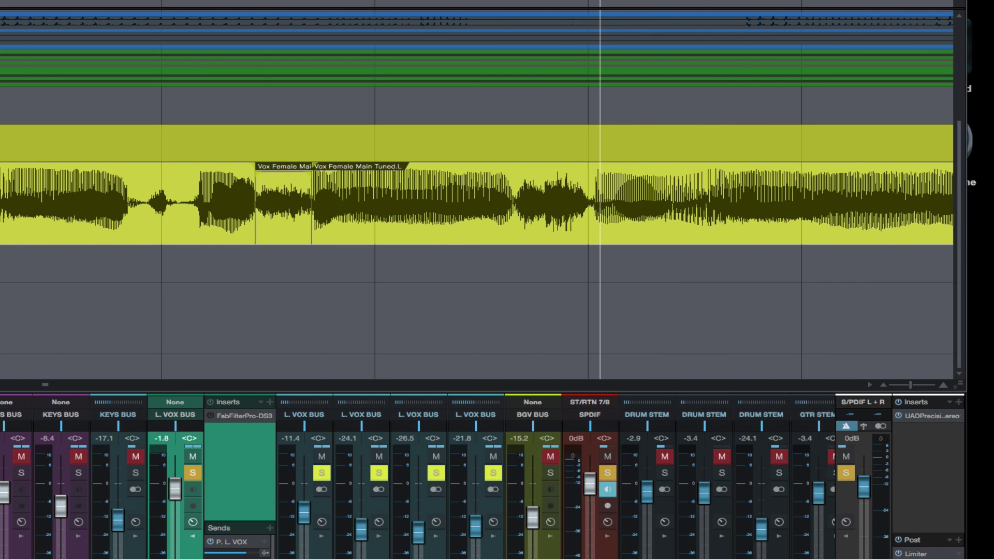
pyautogui.scroll(3, 614, 232)
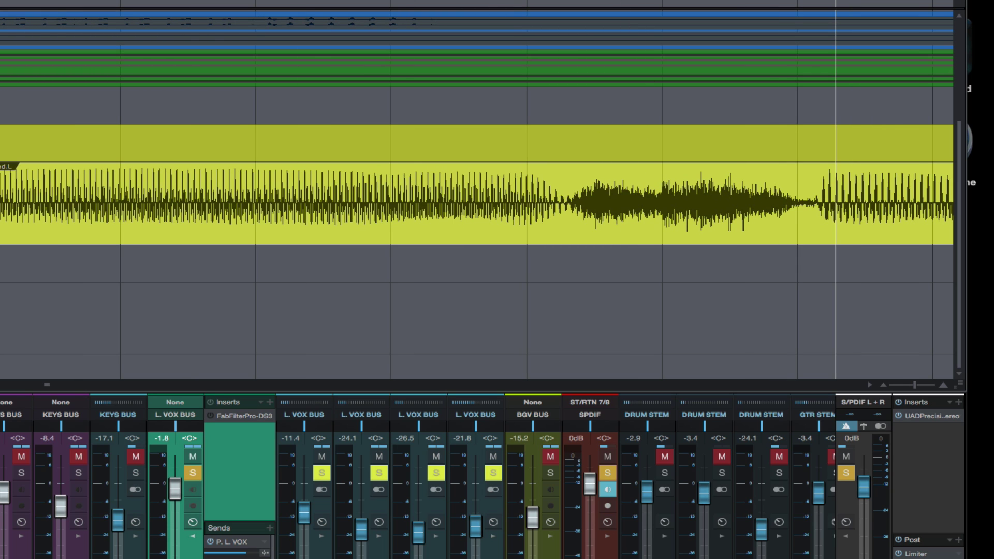
pyautogui.scroll(2, 616, 232)
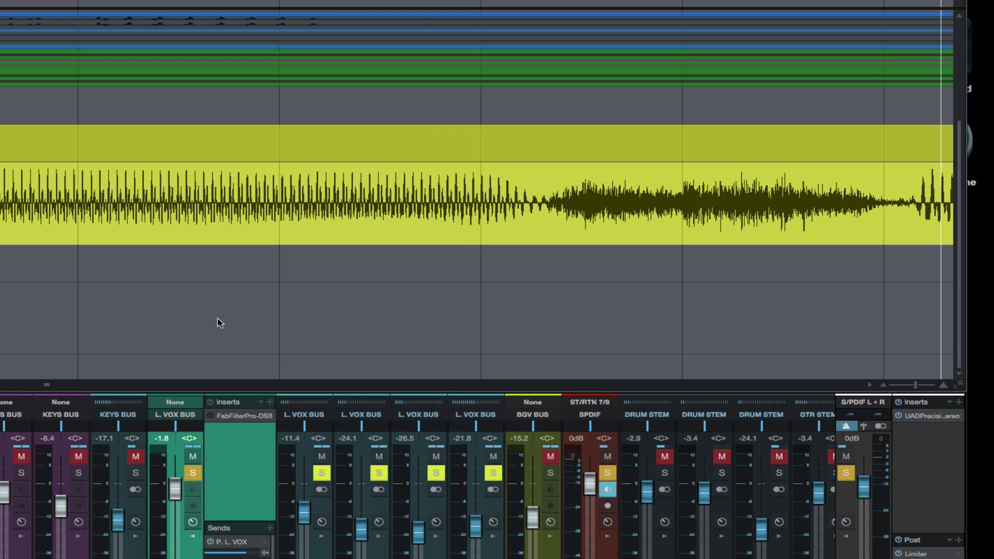
pyautogui.hscroll(5, 284, 308)
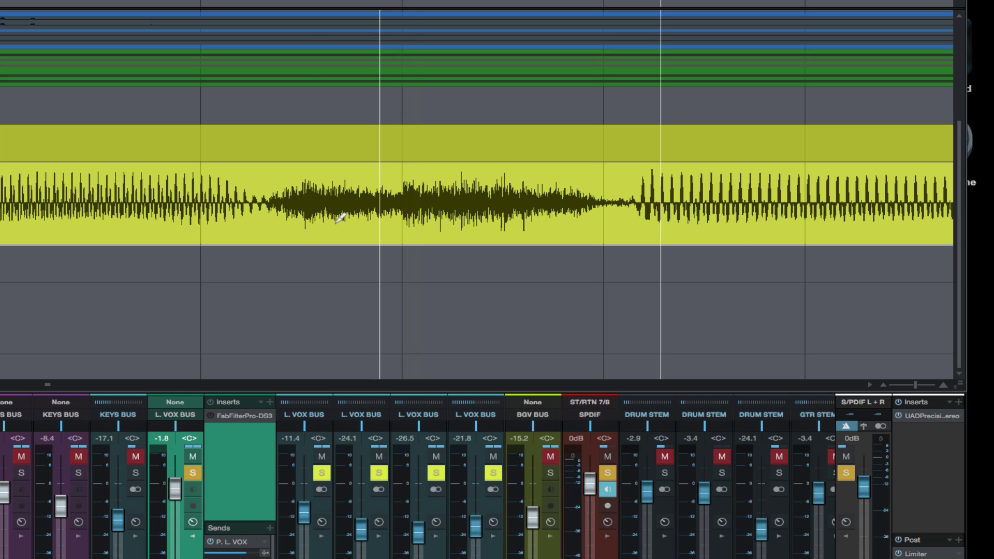
pyautogui.keyDown('alt'); pyautogui.click(265, 218); pyautogui.keyUp('alt')
pyautogui.keyDown('alt'); pyautogui.click(609, 212); pyautogui.keyUp('alt')
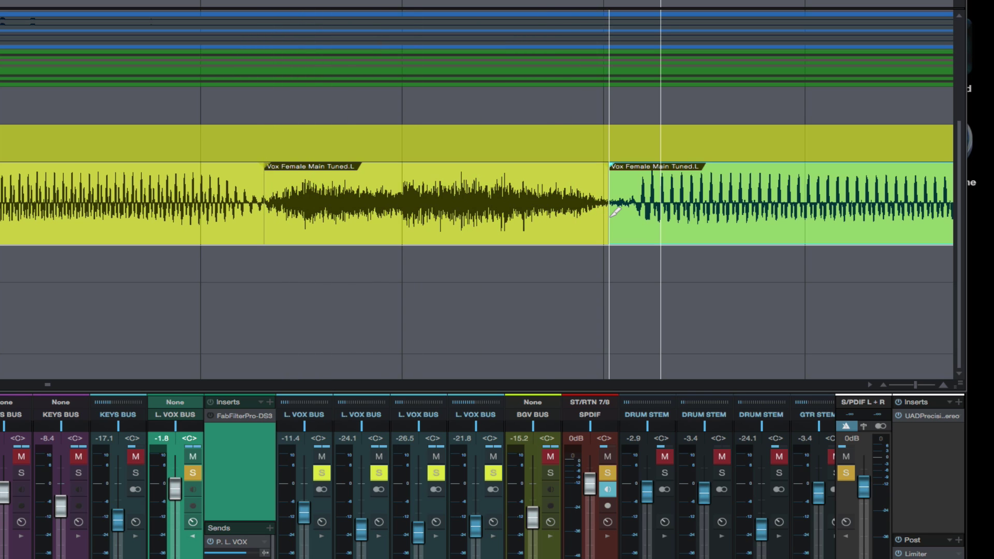
pyautogui.click(390, 170)
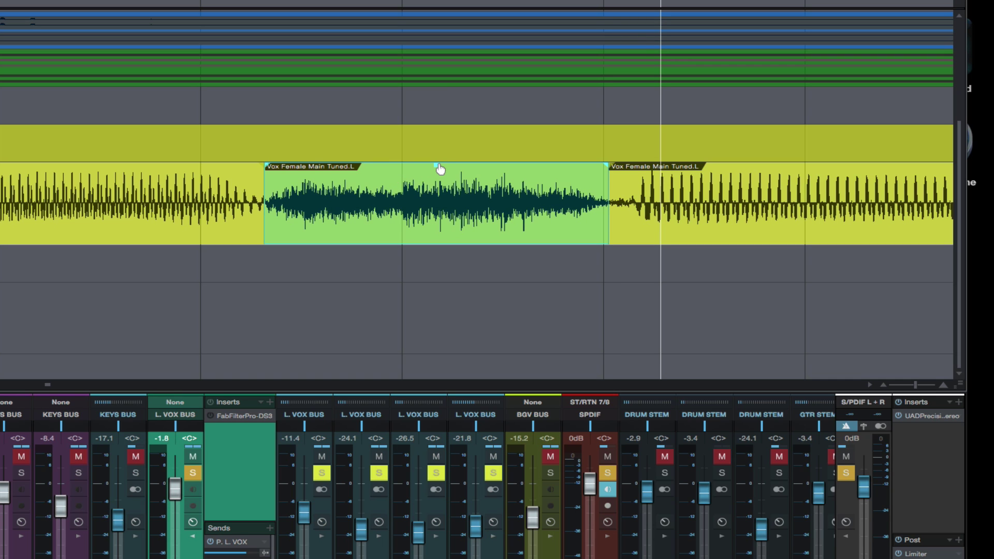
pyautogui.moveTo(438, 170); pyautogui.dragTo(437, 181)
# Step: Colour the first short sibilant event green
pyautogui.press('w')
pyautogui.press('w')
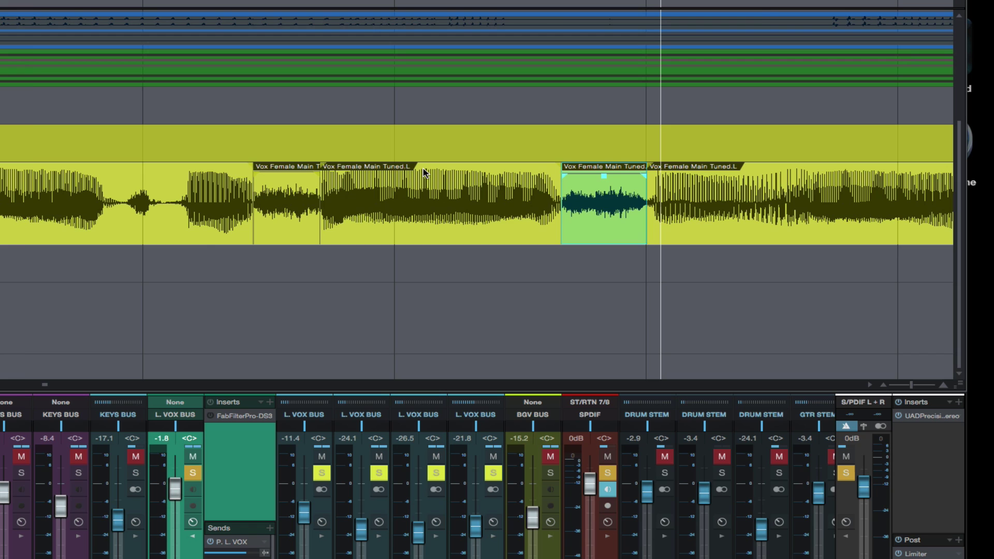
pyautogui.press('w')
pyautogui.click(336, 278)
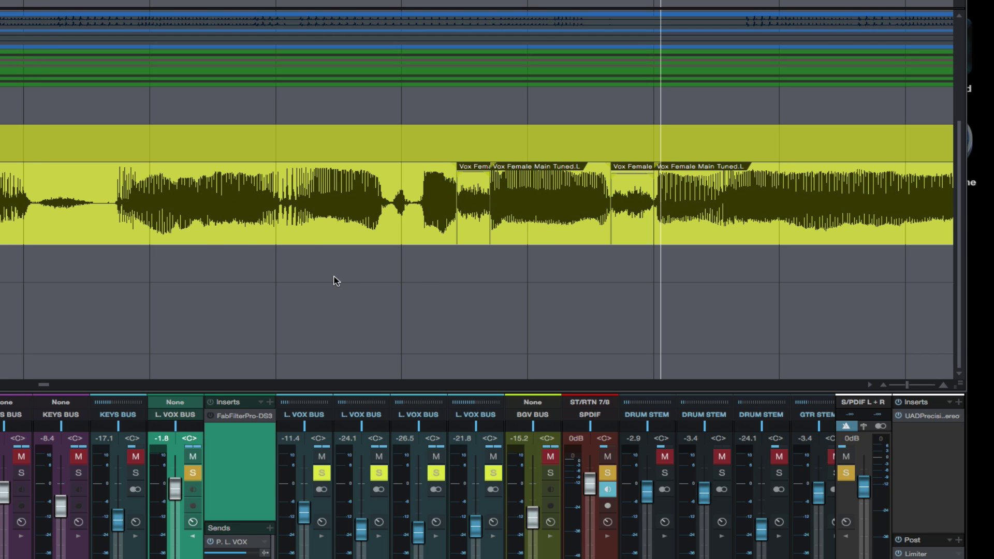
pyautogui.click(482, 213)
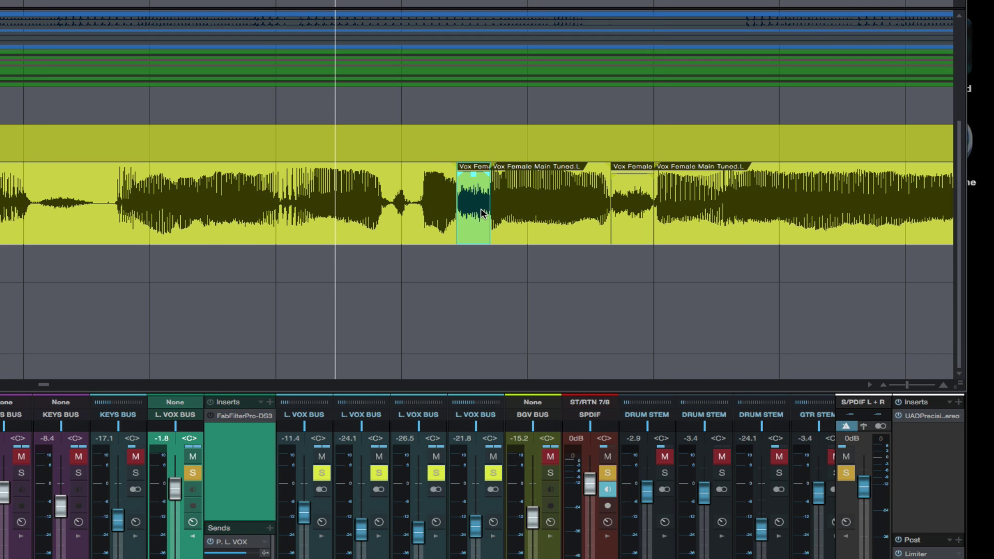
pyautogui.rightClick(482, 213)
pyautogui.click(490, 237)
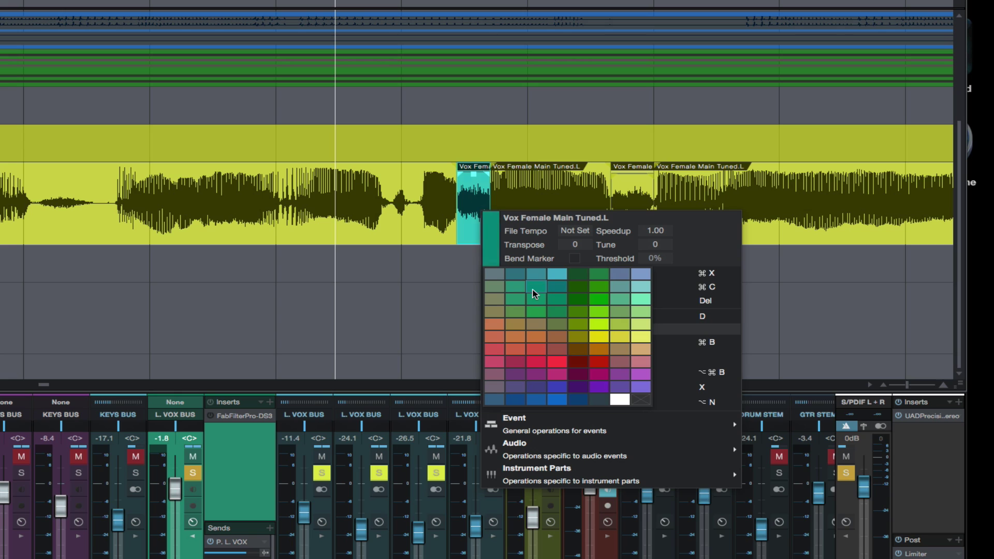
pyautogui.click(536, 311)
pyautogui.click(465, 317)
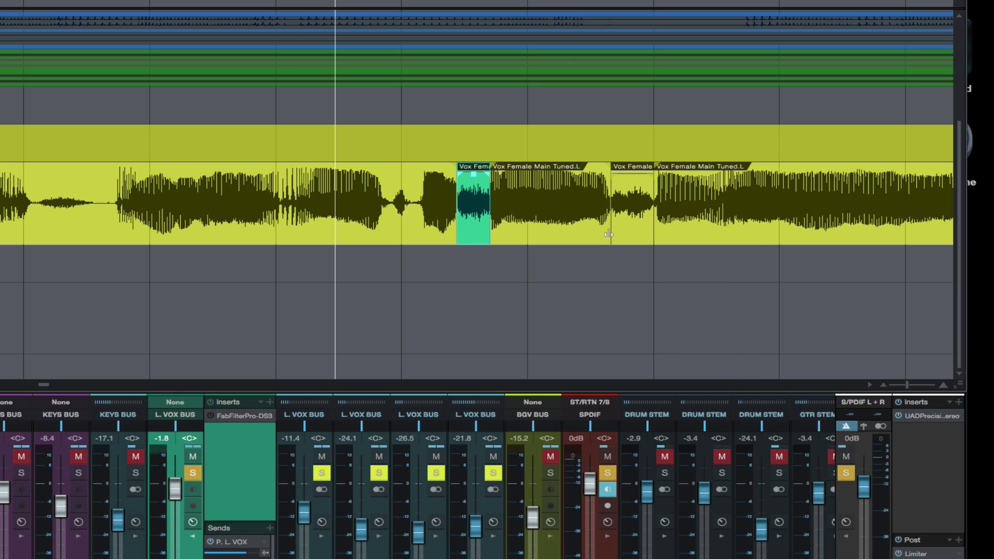
# Step: Colour the second sibilant event green and play back the edited passage
pyautogui.click(647, 214)
pyautogui.rightClick(638, 203)
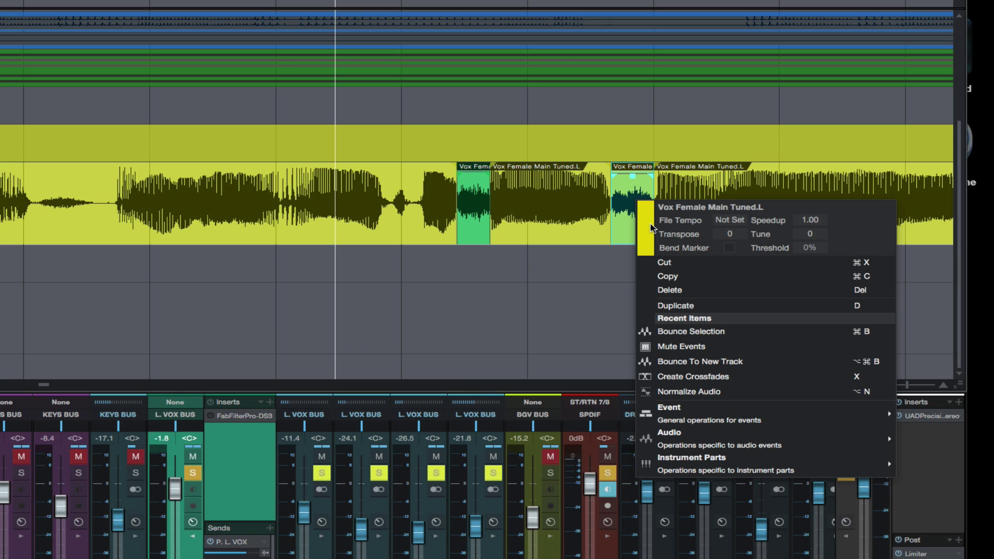
pyautogui.click(642, 232)
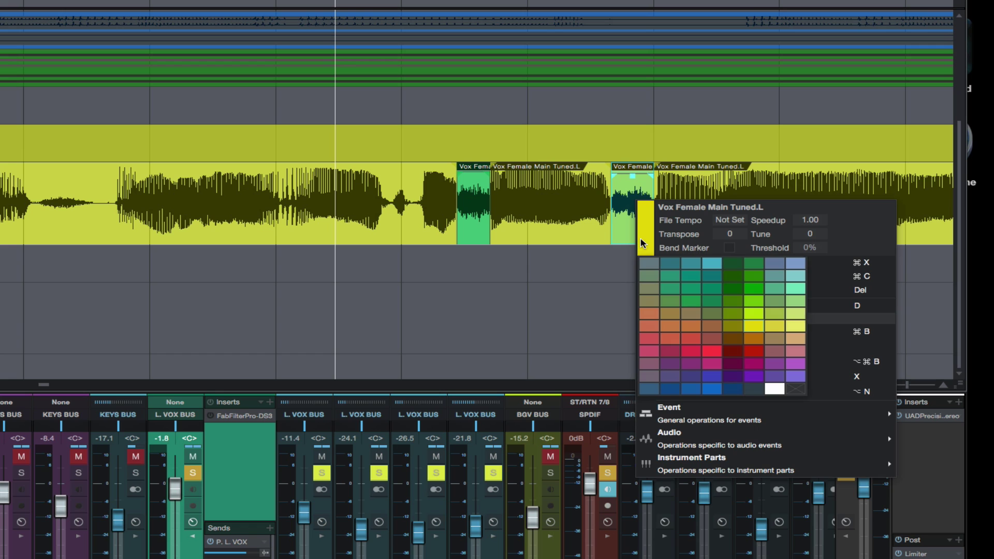
pyautogui.click(692, 295)
pyautogui.click(542, 309)
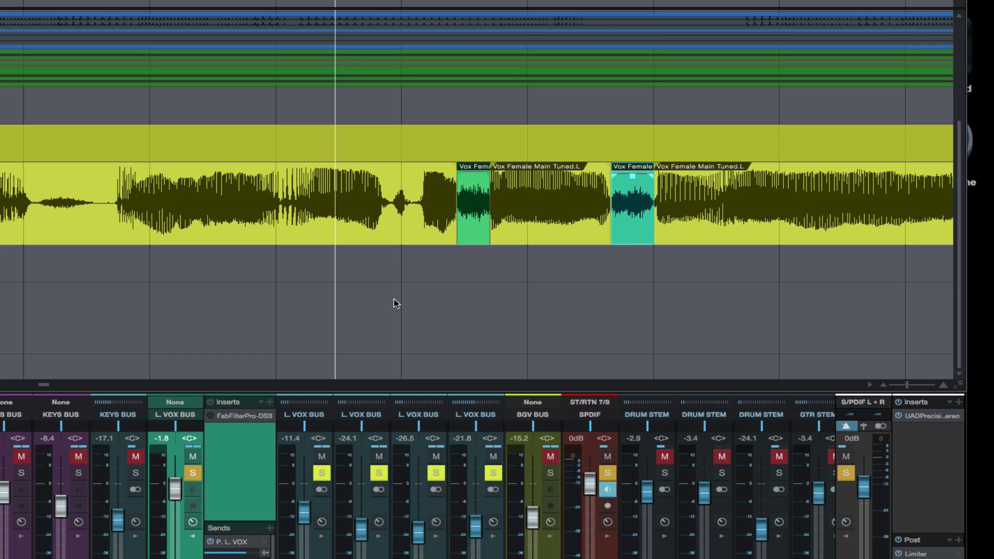
pyautogui.click(383, 296)
pyautogui.press('space')
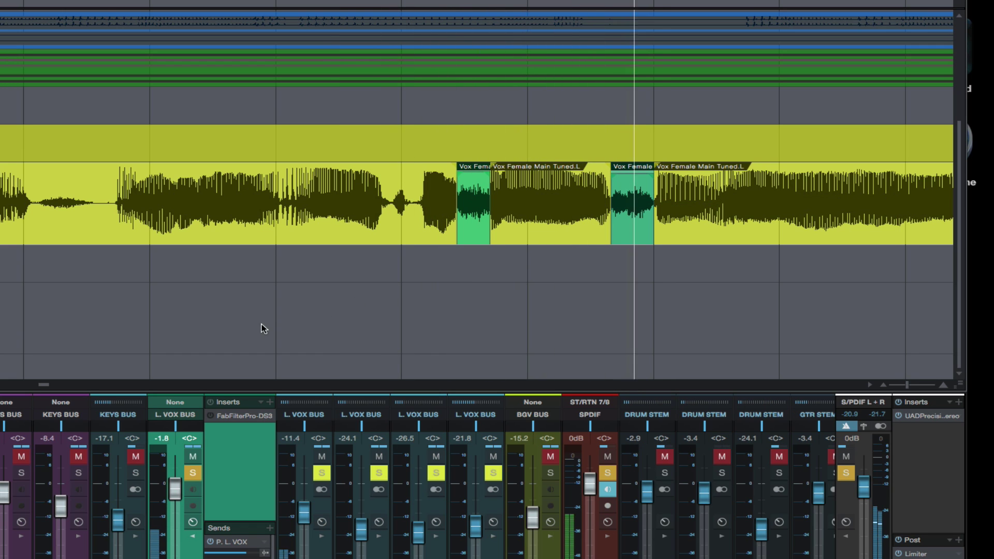
pyautogui.click(213, 292)
pyautogui.press('space')
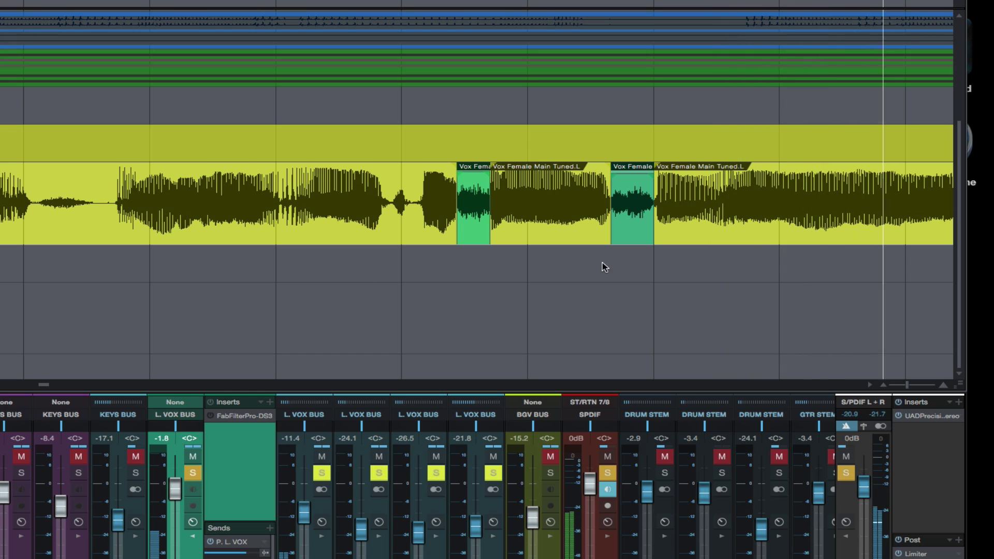
# Step: Select both green sibilant events, raise their gain back to 0.0 dB, and replay the passage
pyautogui.press('space')
pyautogui.click(473, 222)
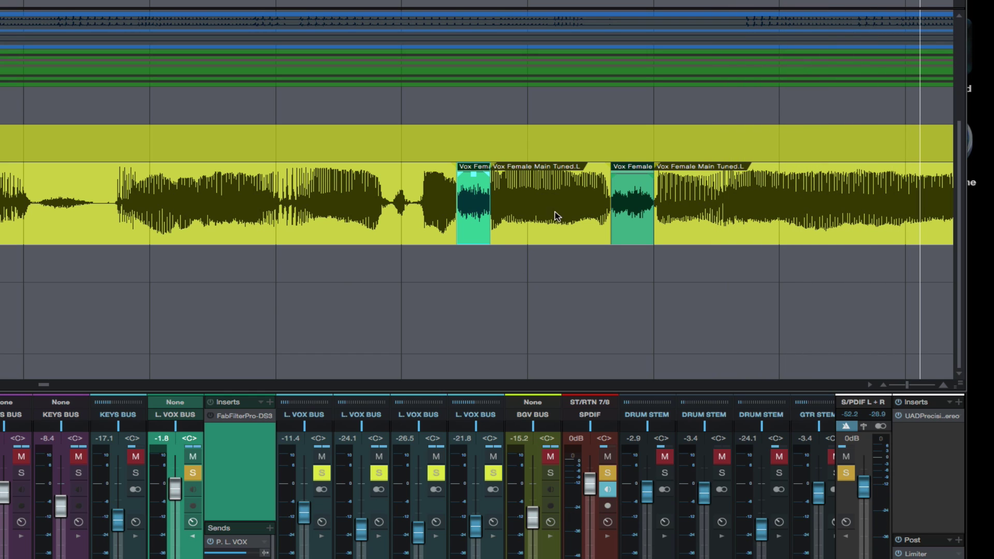
pyautogui.keyDown('shift'); pyautogui.click(629, 214); pyautogui.keyUp('shift')
pyautogui.moveTo(635, 181); pyautogui.dragTo(635, 171)
pyautogui.click(46, 296)
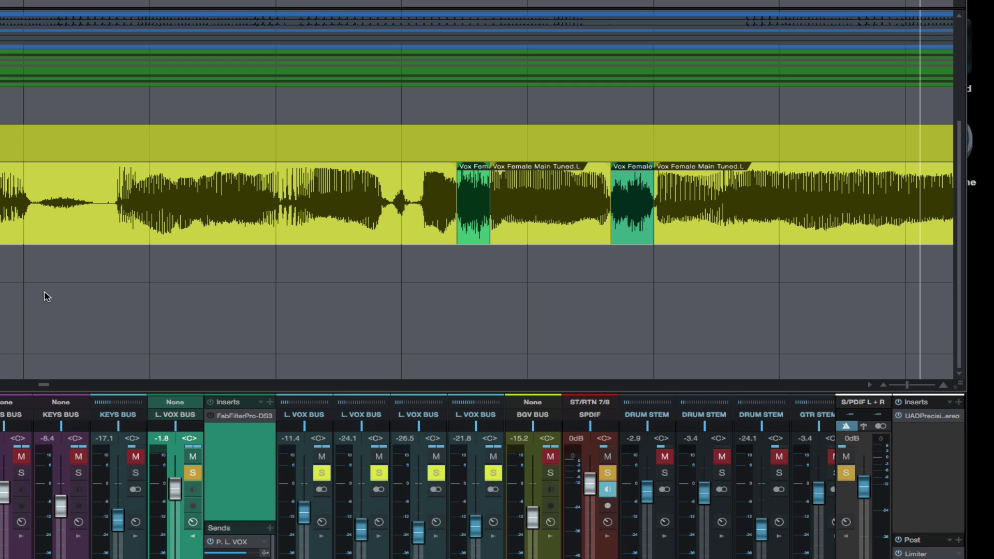
pyautogui.press('space')
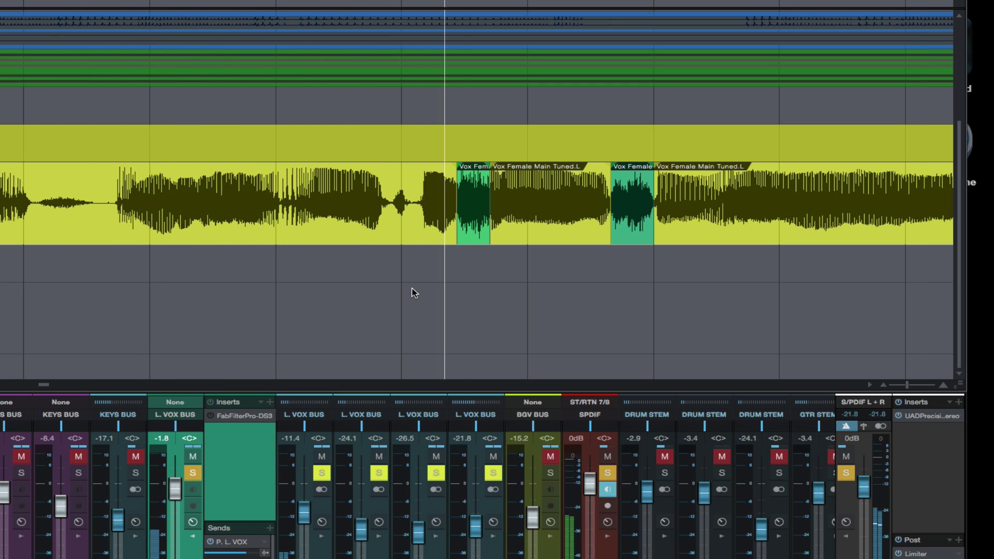
pyautogui.press('space')
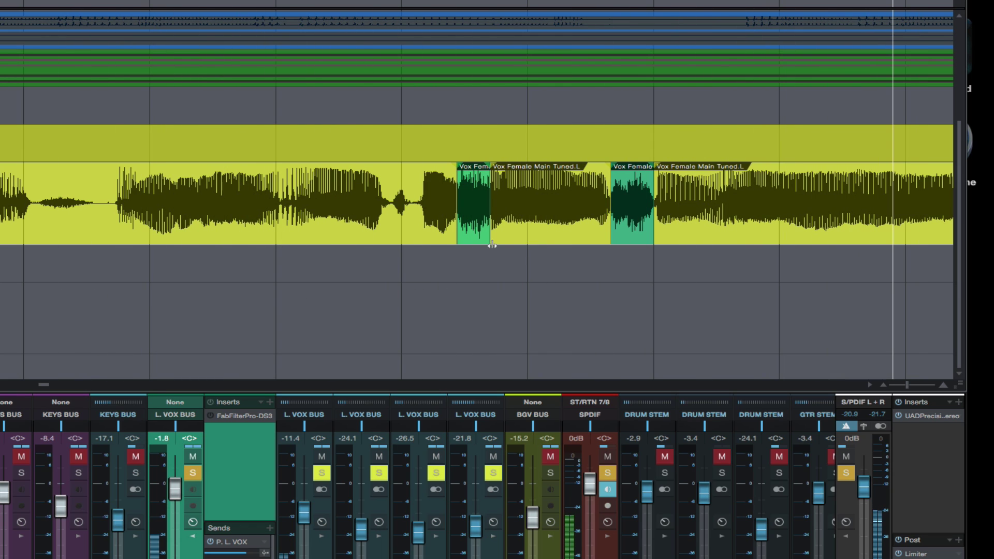
# Step: Replay the section, then lower the green sibilant events' gain by about 6.1 dB
pyautogui.click(124, 290)
pyautogui.press('space')
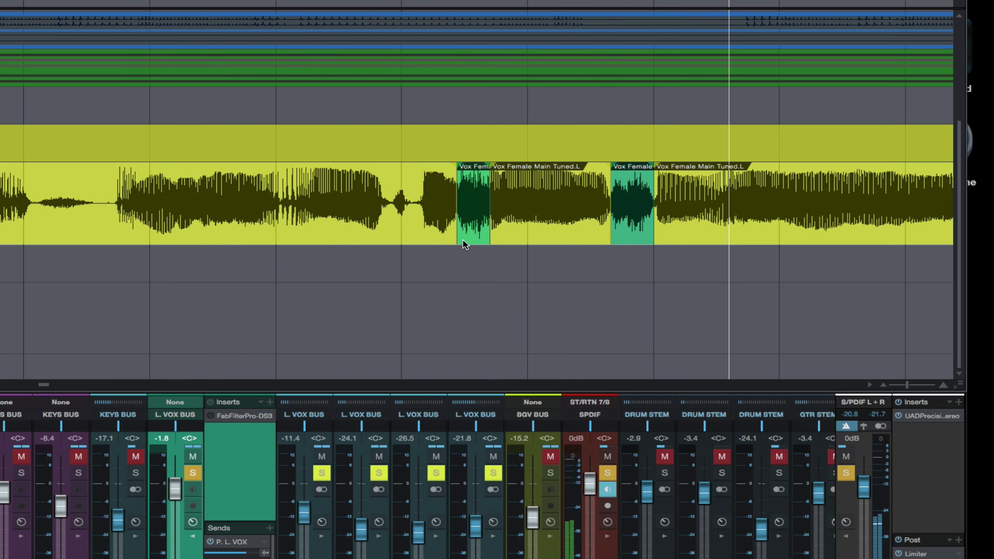
pyautogui.press('space')
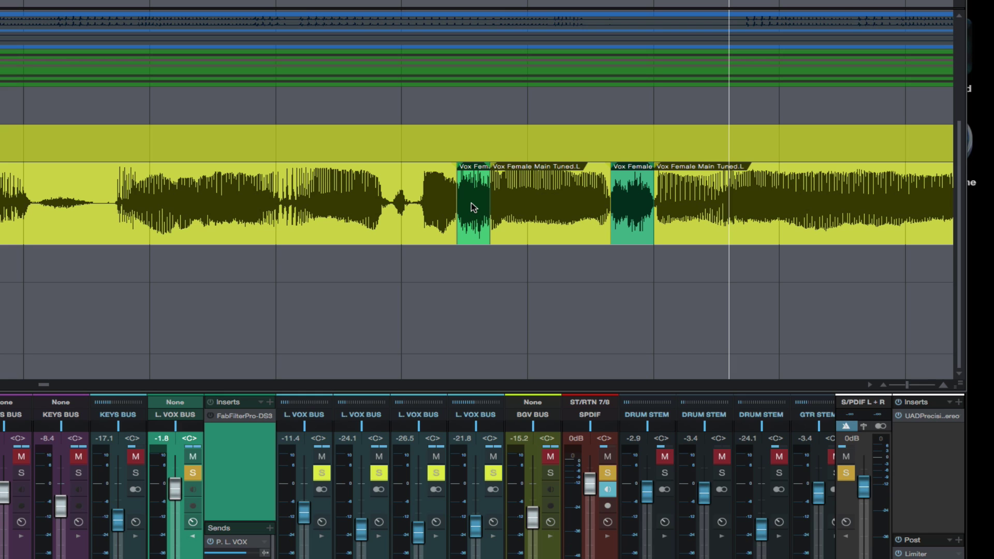
pyautogui.click(473, 208)
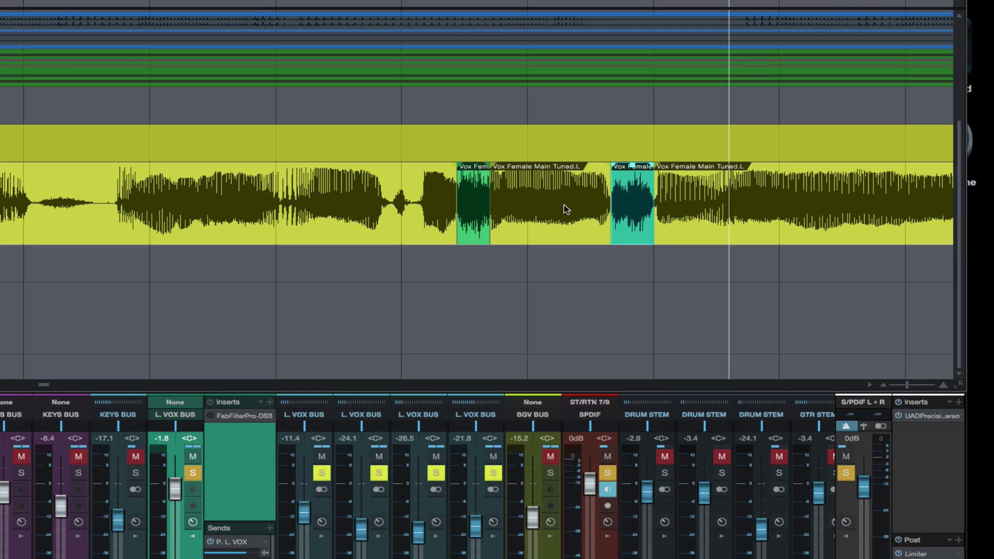
pyautogui.moveTo(475, 167); pyautogui.dragTo(472, 180)
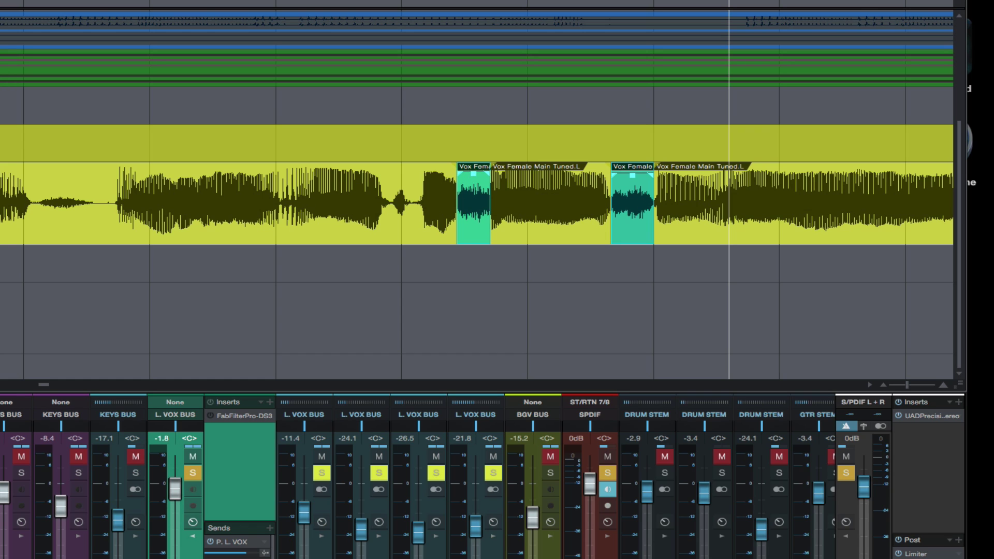
# Step: Nudge the green sibilant events' gain up to about -4.9 dB and replay to check
pyautogui.click(17, 275)
pyautogui.press('space')
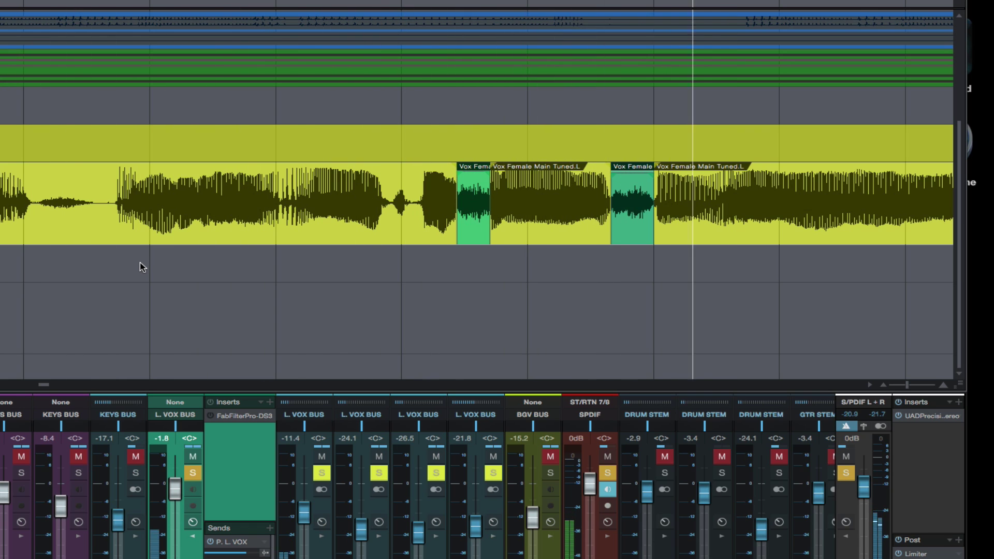
pyautogui.click(471, 195)
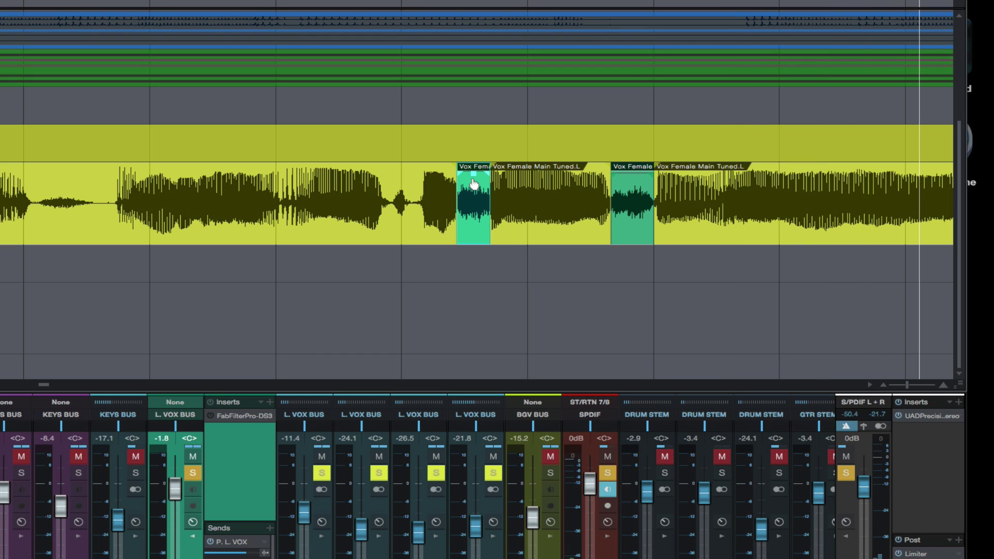
pyautogui.click(632, 195)
pyautogui.moveTo(636, 181); pyautogui.dragTo(635, 176)
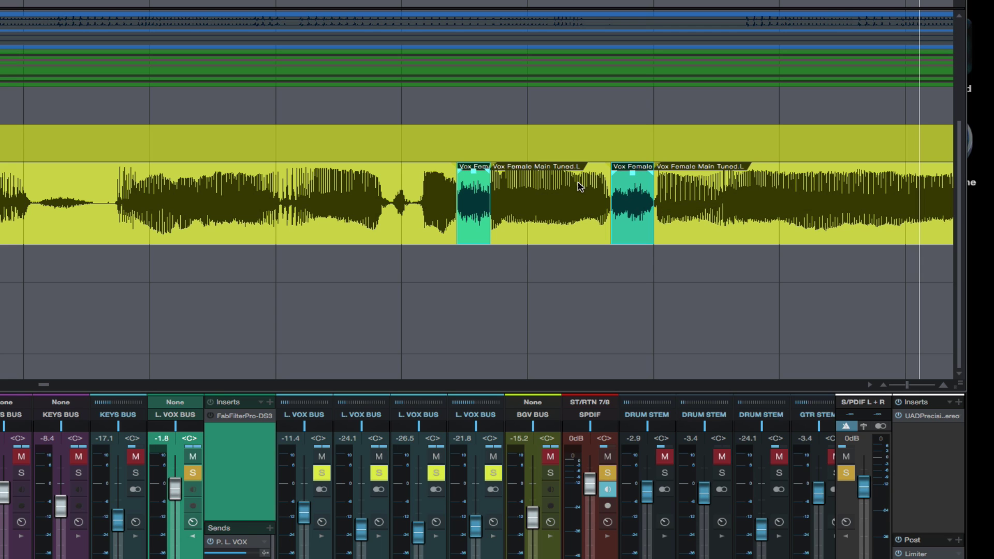
pyautogui.click(189, 284)
pyautogui.press('space')
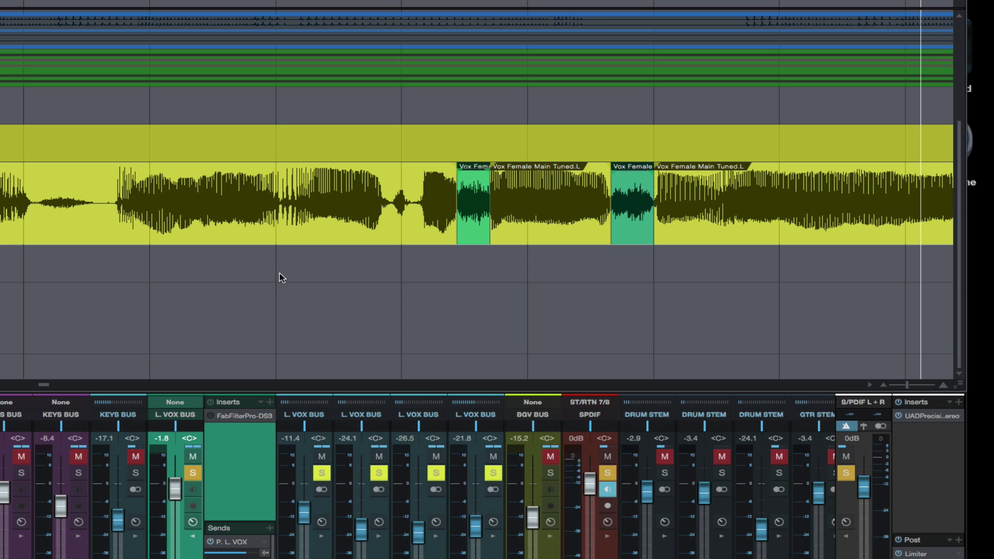
pyautogui.press('w')
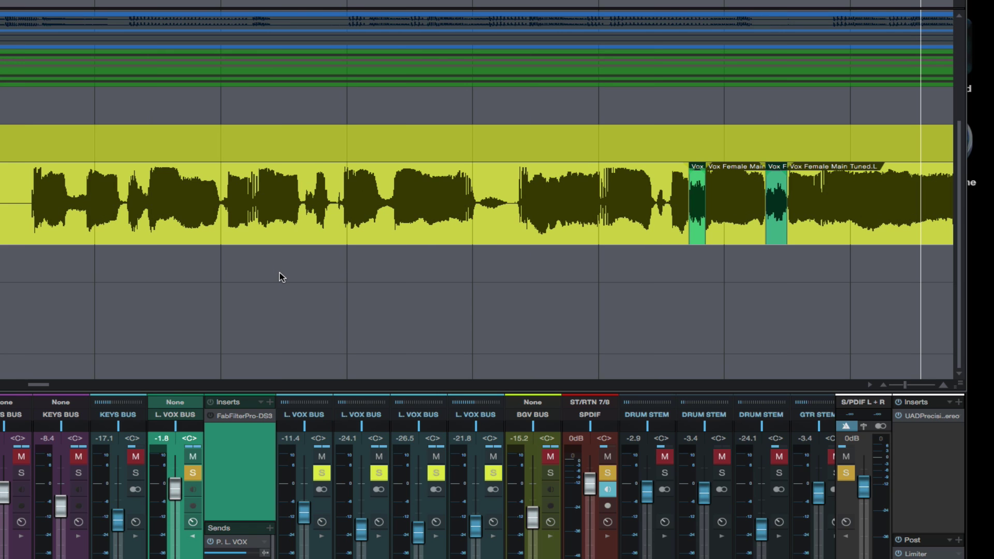
pyautogui.press('w')
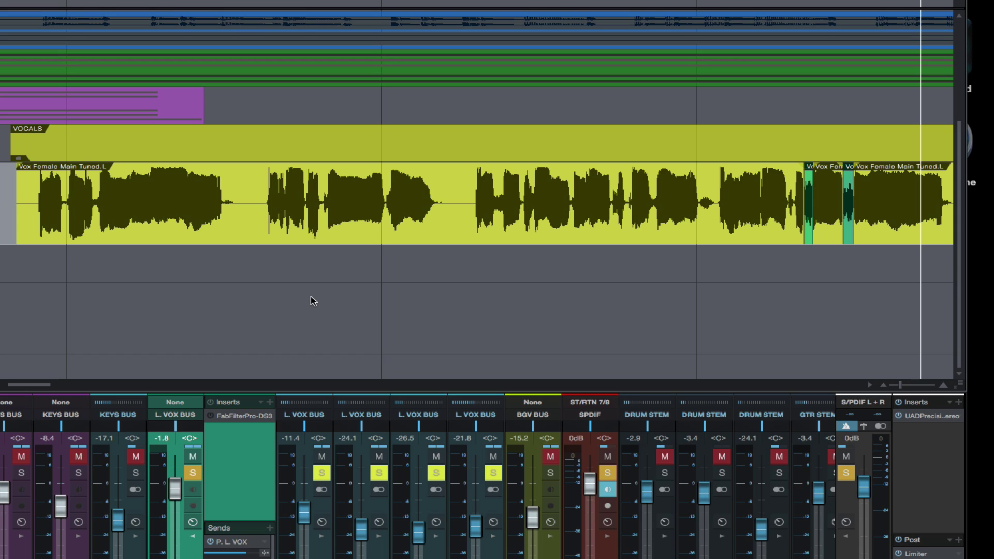
pyautogui.hscroll(1, 314, 300)
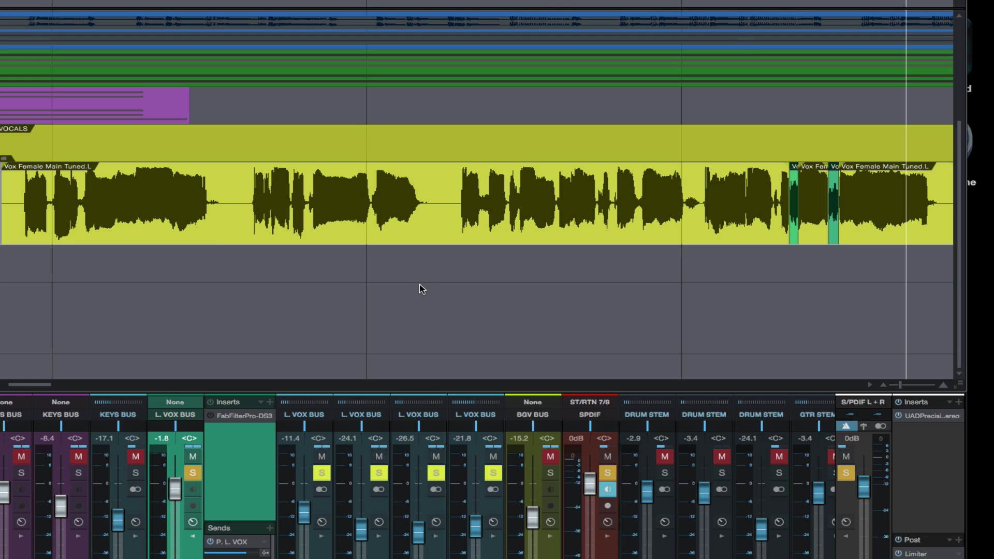
pyautogui.hscroll(5, 422, 289)
pyautogui.hscroll(-3, 420, 281)
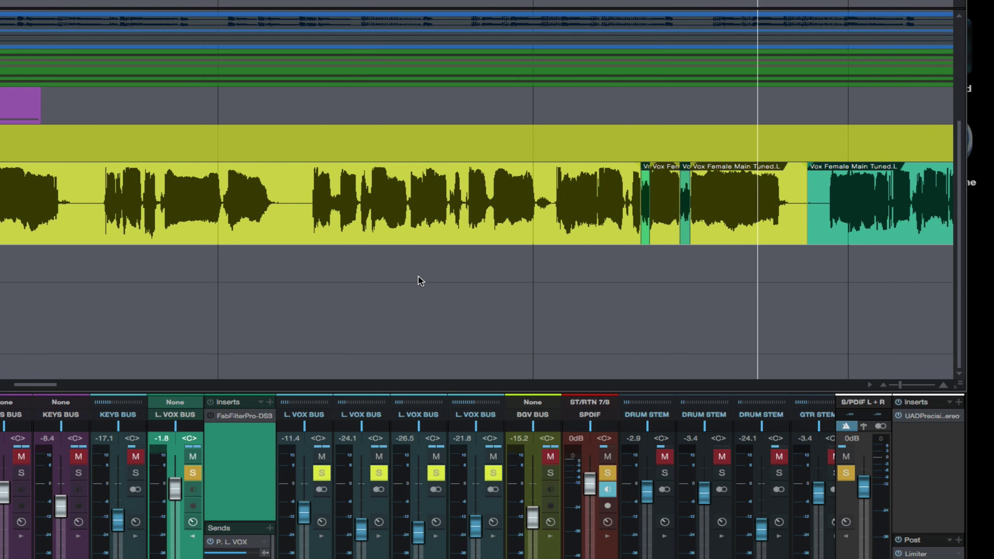
pyautogui.hscroll(2, 420, 280)
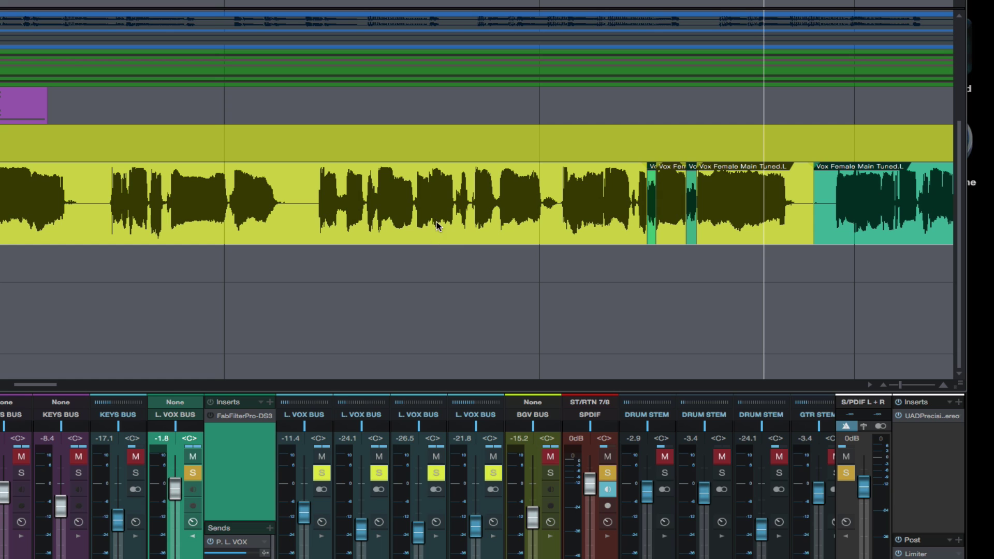
pyautogui.hscroll(15, 333, 304)
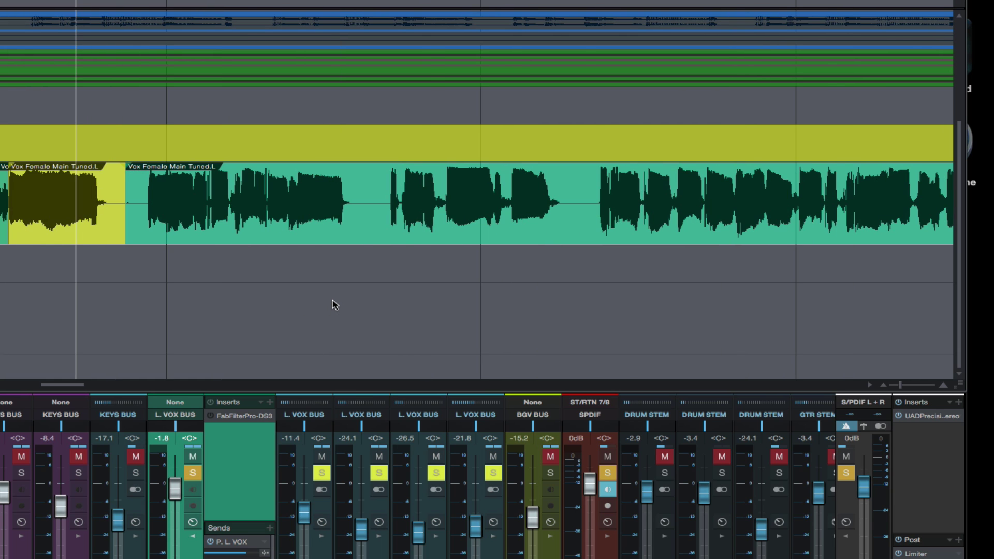
pyautogui.press('space')
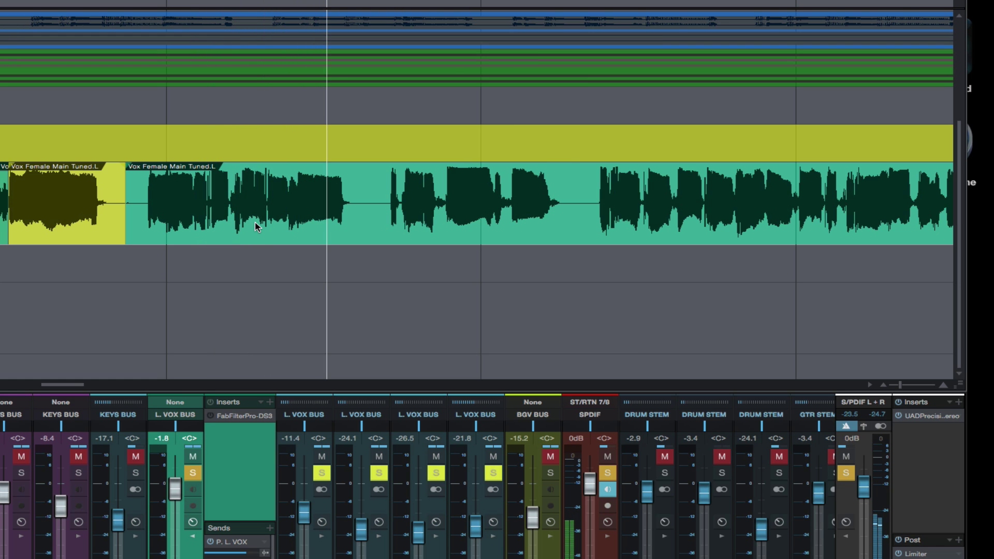
pyautogui.scroll(5, 287, 10)
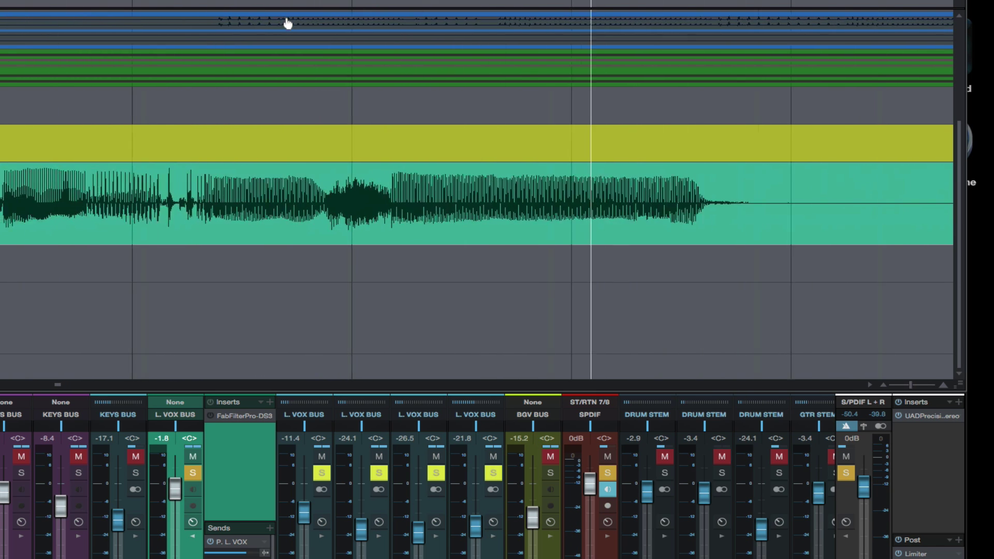
pyautogui.scroll(5, 288, 23)
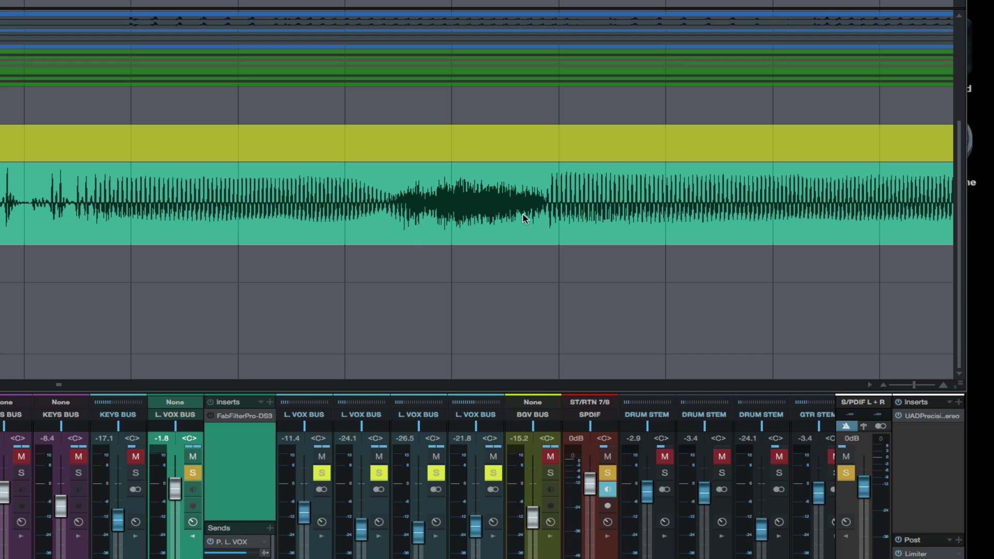
# Step: Split the harsh sibilant into its own event and lower its gain by 4.3 dB
pyautogui.press('3')
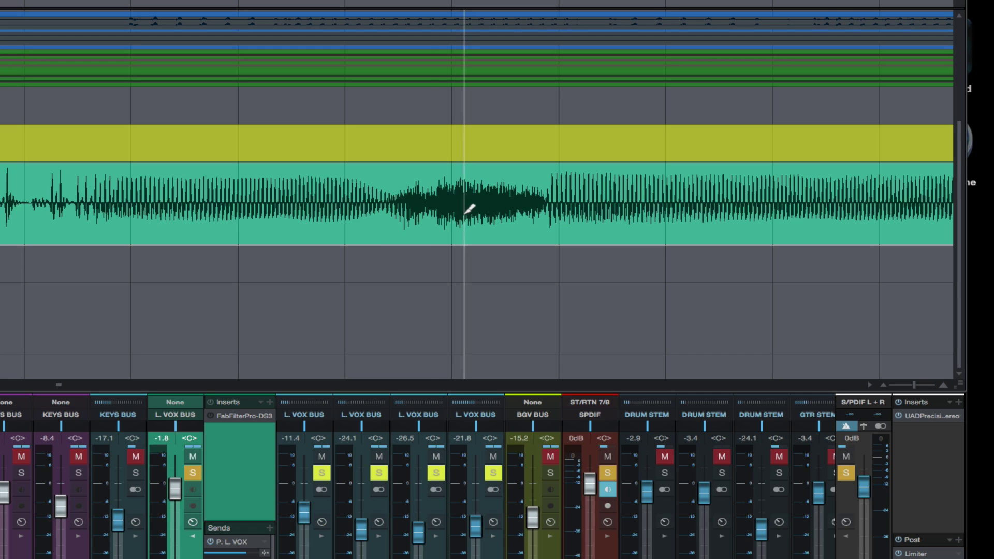
pyautogui.click(382, 207)
pyautogui.click(539, 214)
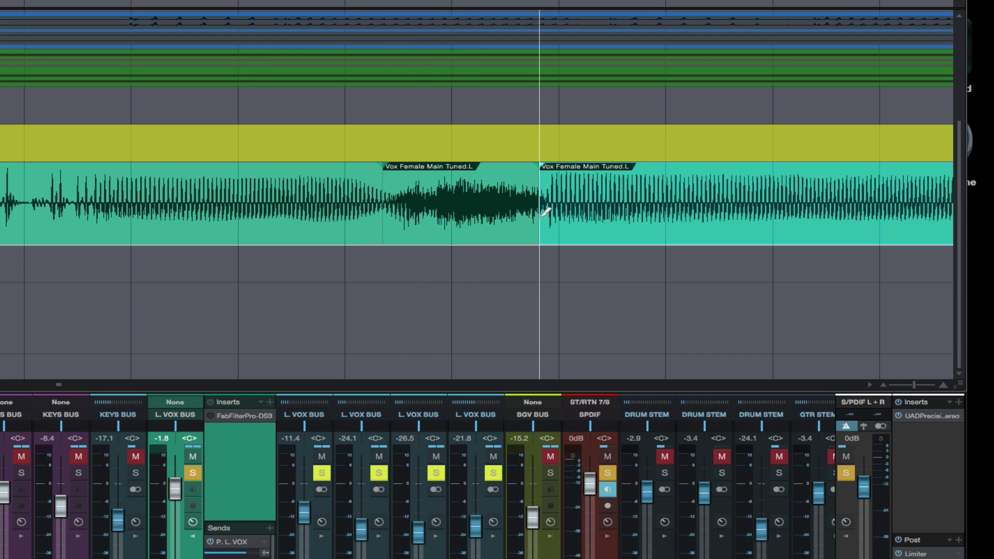
pyautogui.press('1')
pyautogui.click(489, 211)
pyautogui.moveTo(460, 165); pyautogui.dragTo(461, 178)
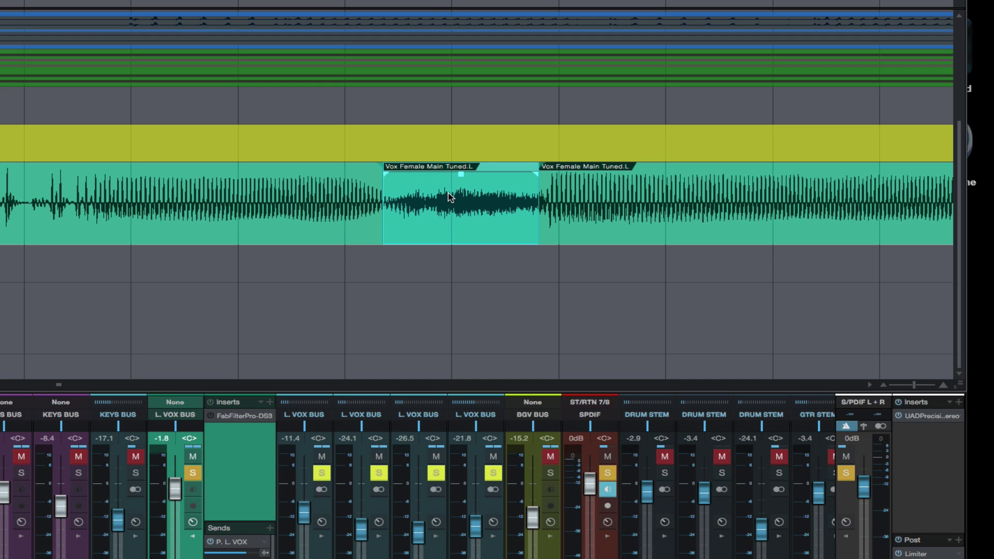
# Step: Play back the passage and pull another short sibilant slice down to -5.2 dB
pyautogui.press('w')
pyautogui.click(482, 275)
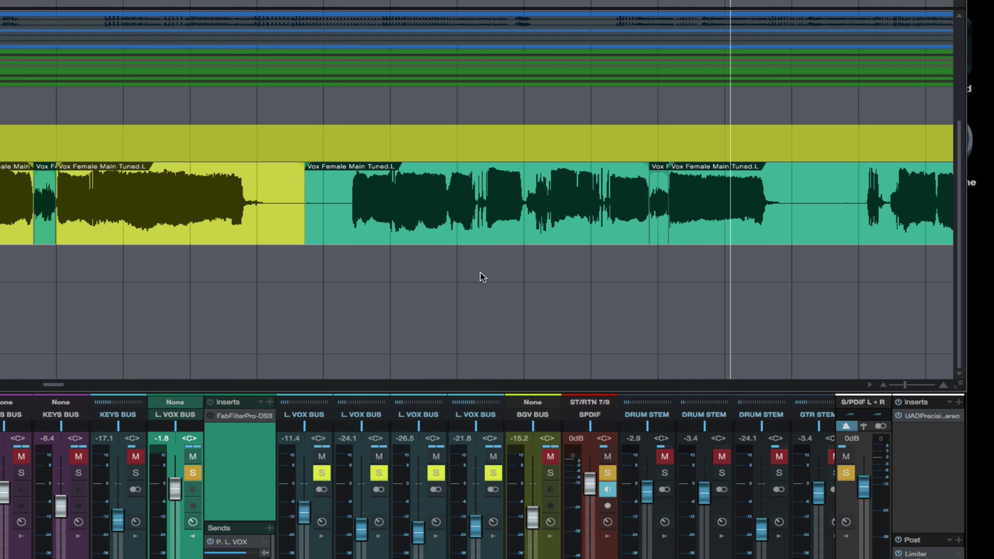
pyautogui.press('space')
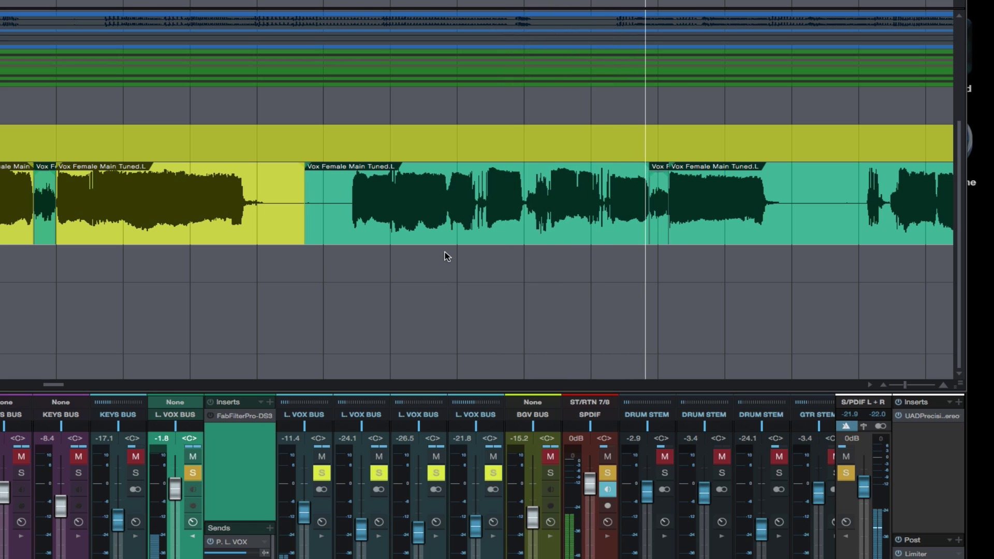
pyautogui.hscroll(1, 482, 284)
pyautogui.hscroll(5, 481, 284)
pyautogui.press('space')
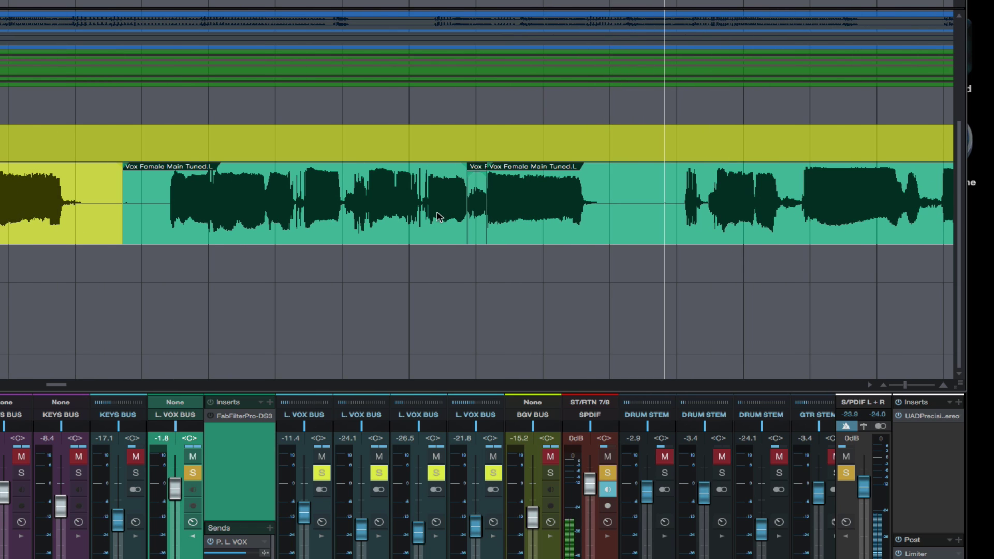
pyautogui.click(477, 184)
pyautogui.moveTo(477, 176); pyautogui.dragTo(477, 193)
pyautogui.click(303, 279)
pyautogui.press('space')
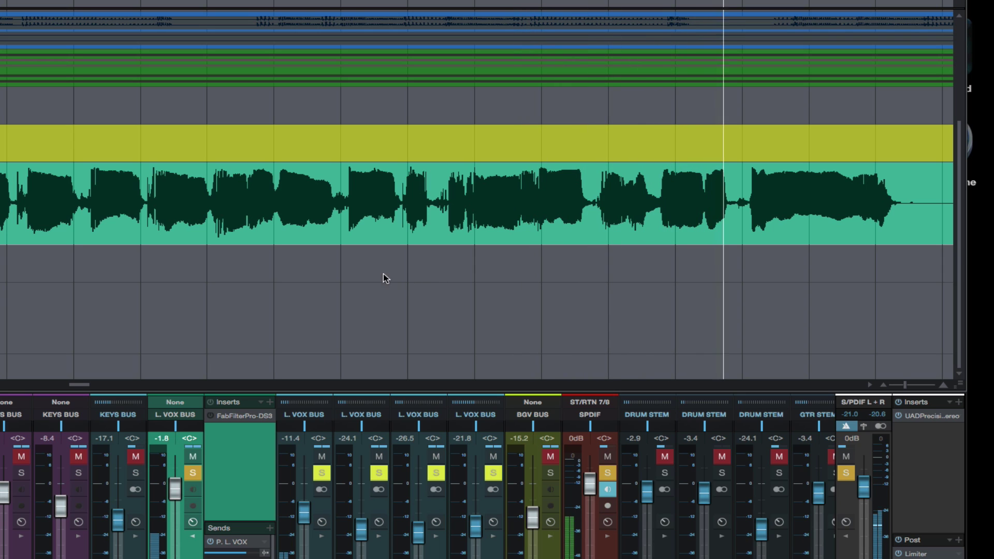
pyautogui.click(347, 284)
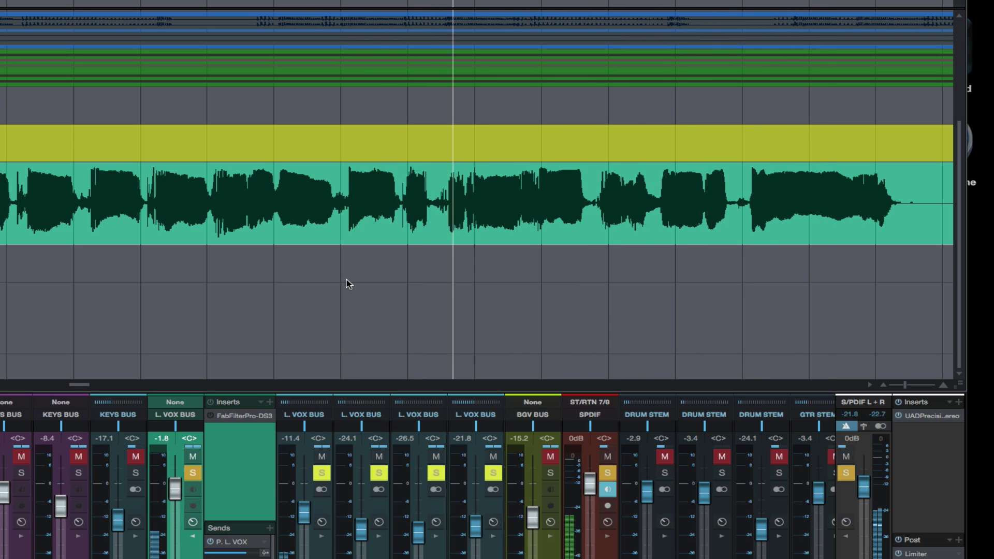
pyautogui.press('space')
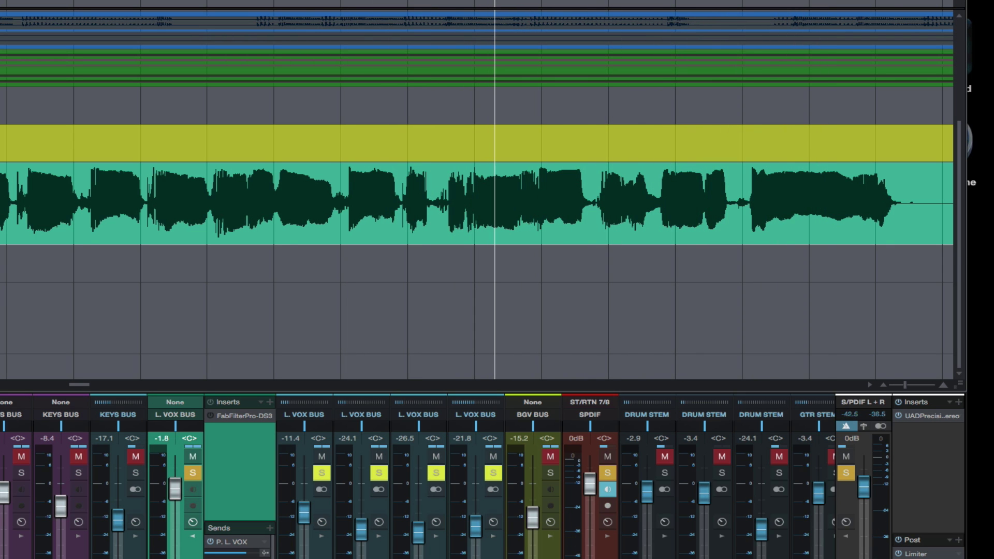
pyautogui.scroll(5, 448, 17)
# Step: Split the next sibilant from the lead vocal, cut its gain by 5.5 dB, and play it back
pyautogui.scroll(4, 446, 36)
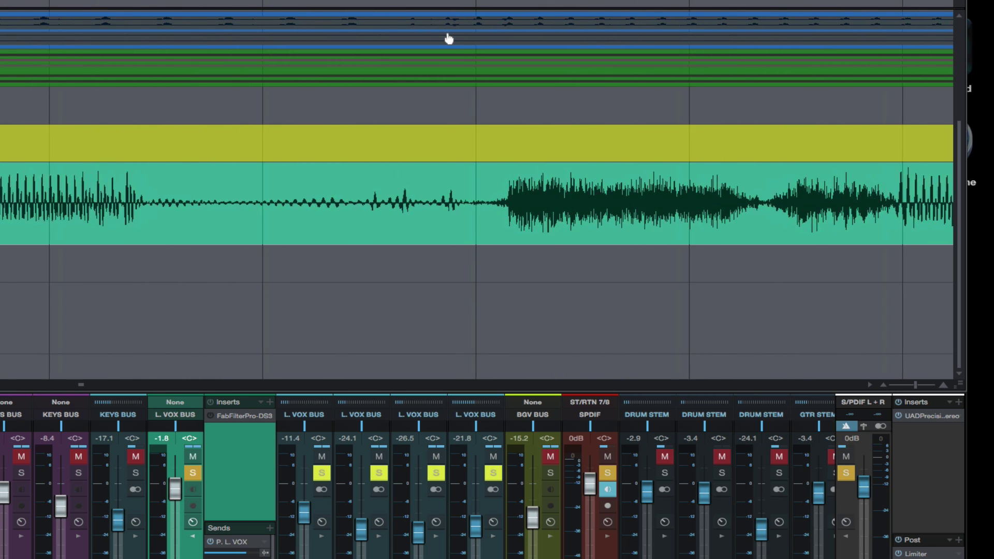
pyautogui.hscroll(3, 409, 191)
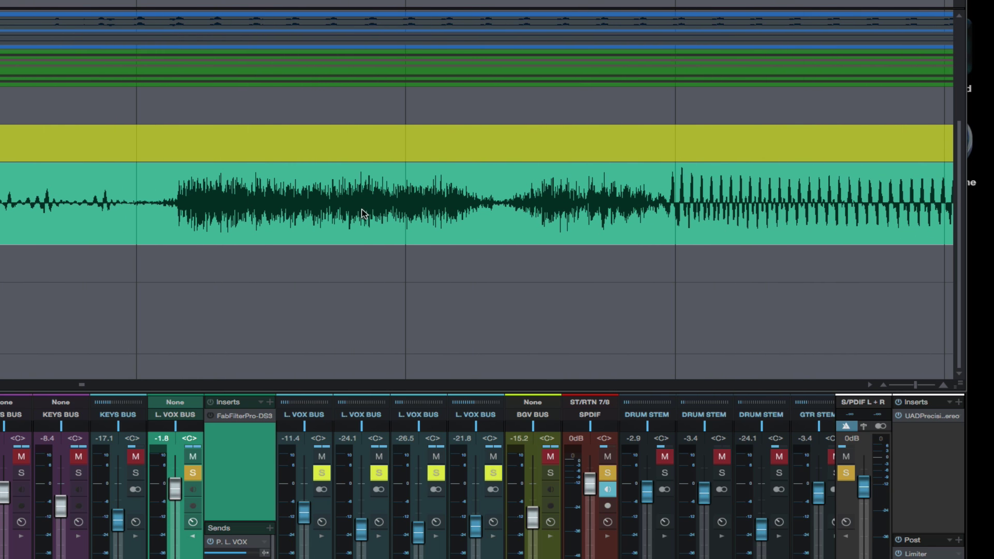
pyautogui.press('w')
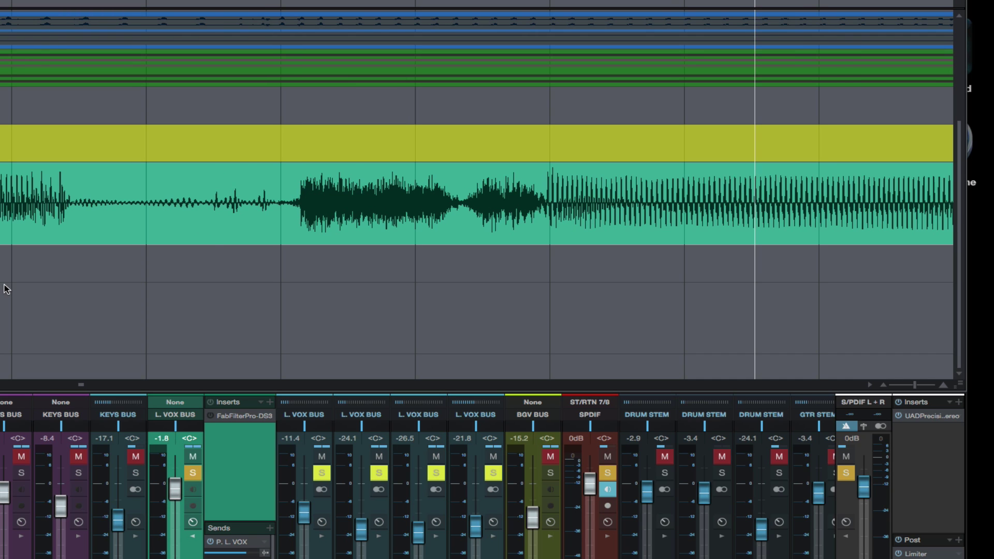
pyautogui.click(97, 290)
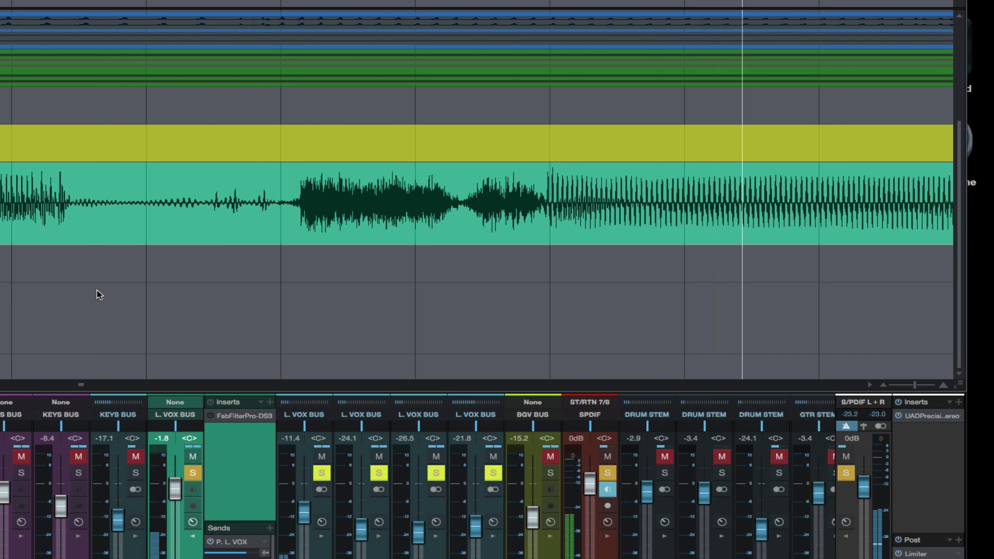
pyautogui.click(298, 217)
pyautogui.keyDown('alt'); pyautogui.click(547, 186); pyautogui.keyUp('alt')
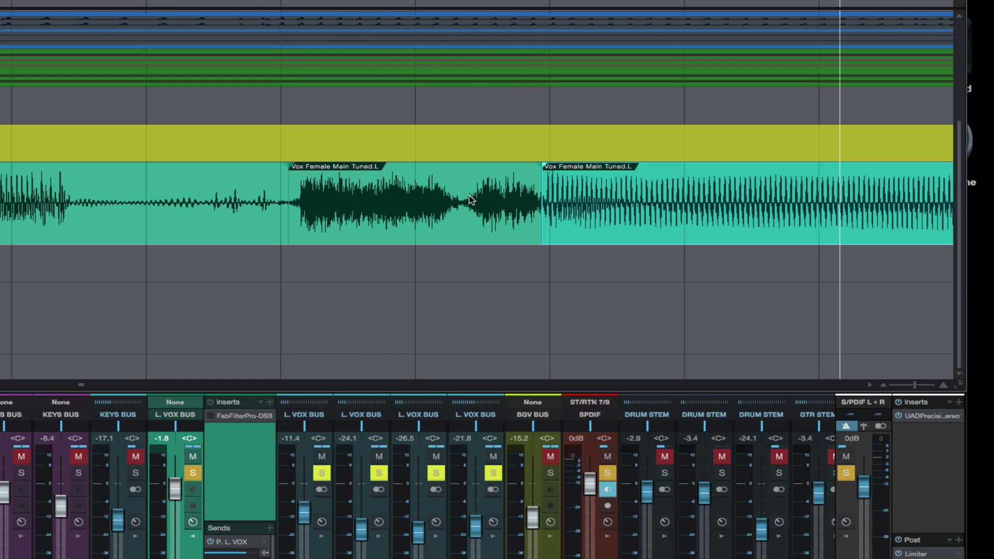
pyautogui.click(417, 170)
pyautogui.moveTo(418, 170); pyautogui.dragTo(417, 177)
pyautogui.press('w')
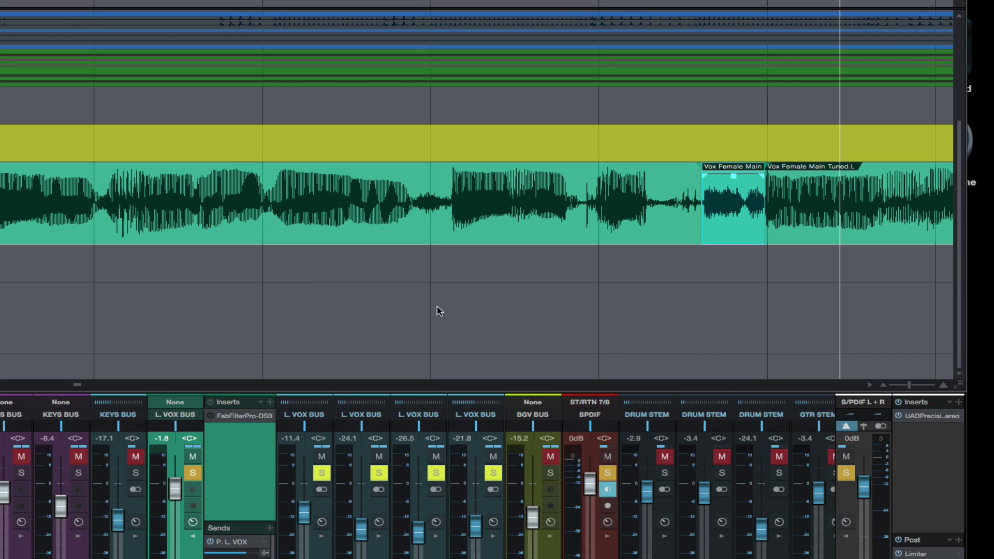
pyautogui.click(443, 305)
pyautogui.press('space')
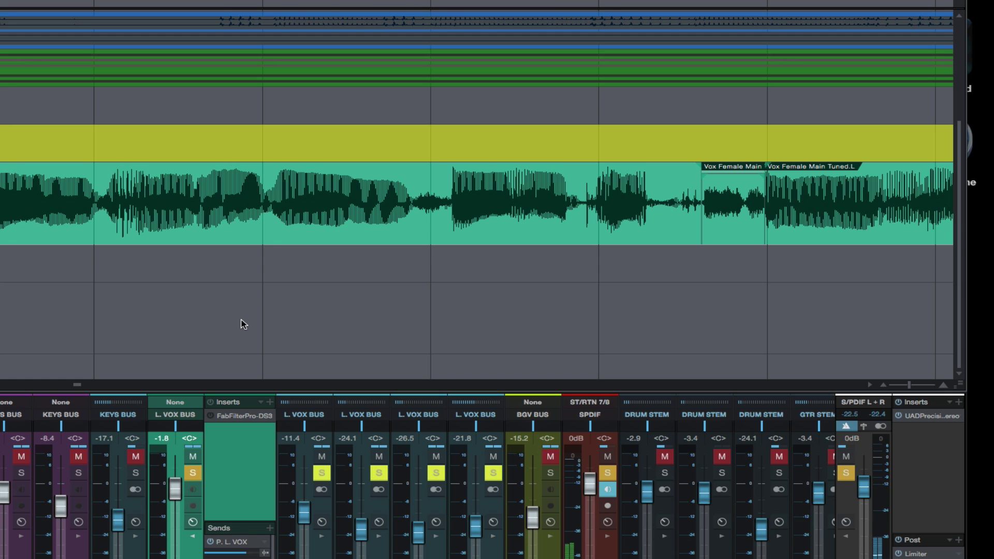
pyautogui.press('w')
pyautogui.press('w')
pyautogui.press('w')
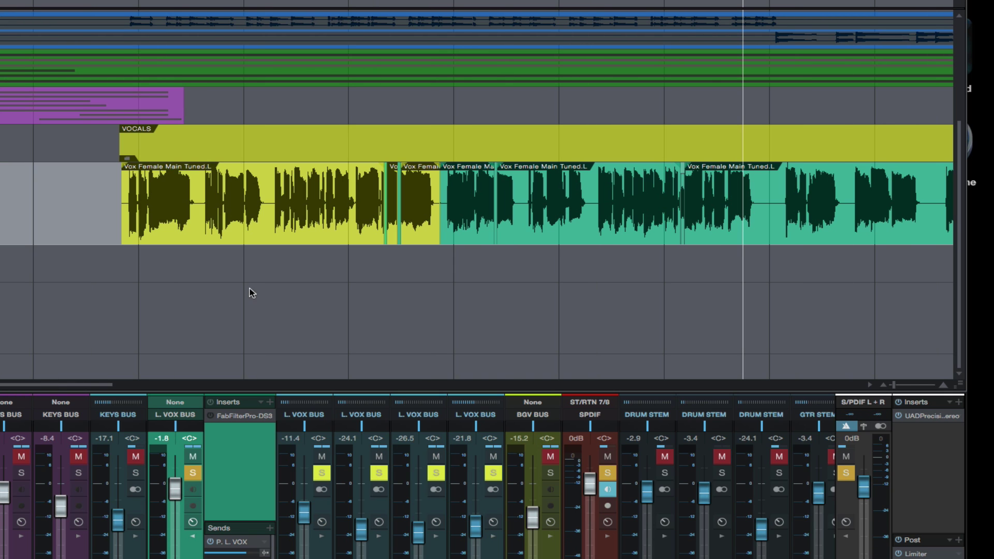